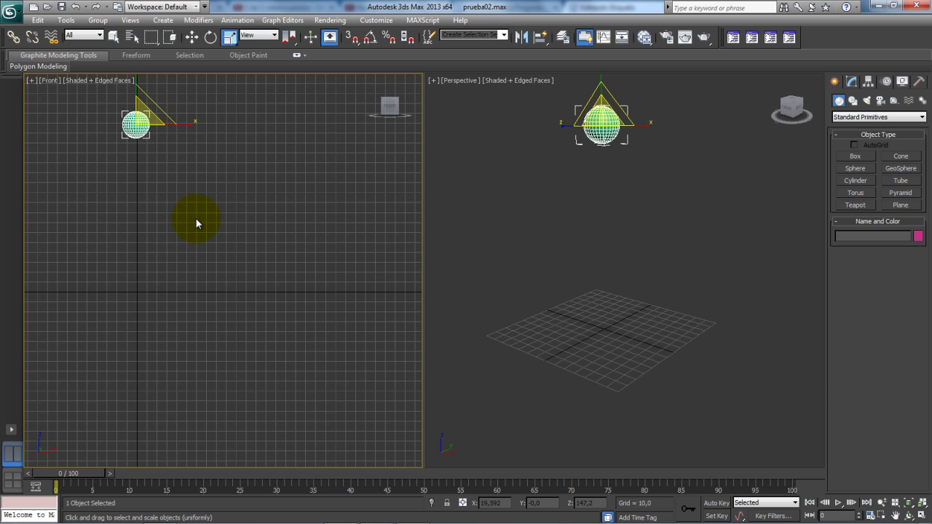
Try rotating the sphere freely about the X axis by about 94.5 degrees, and undo the rotation
click(195, 219)
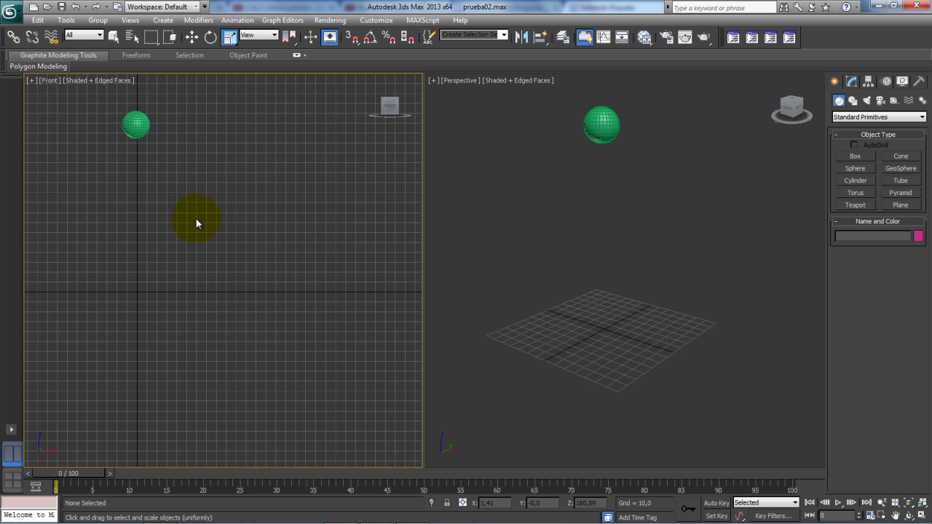
click(143, 125)
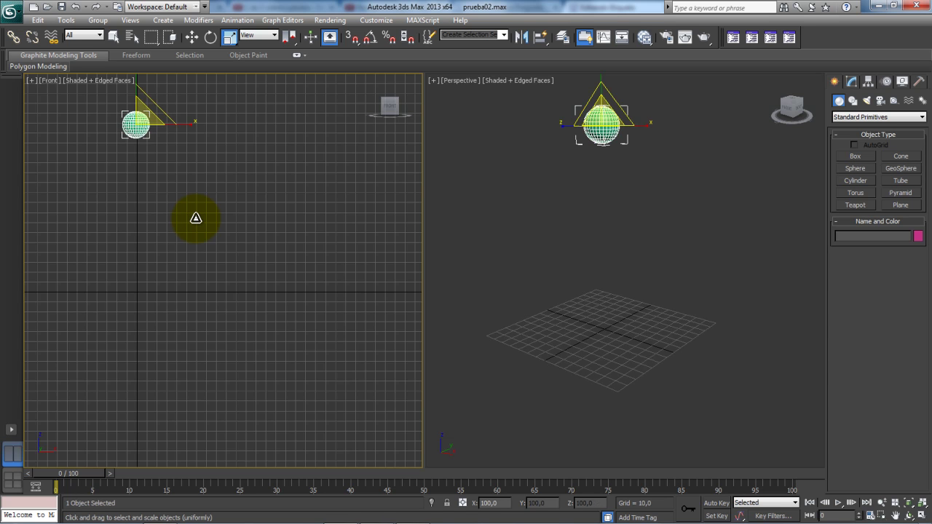
middle_click(619, 218)
alt+middle_drag(619, 218, 591, 251)
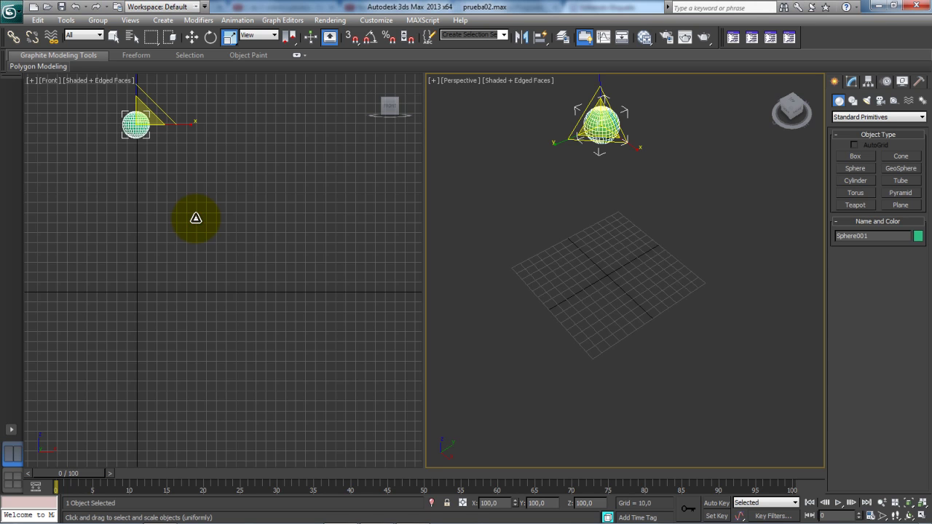
key(e)
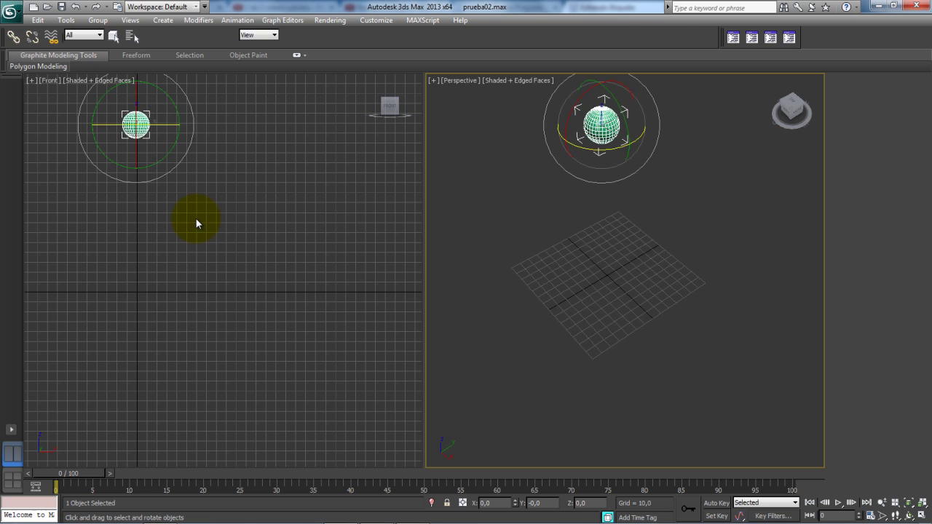
drag(195, 219, 196, 223)
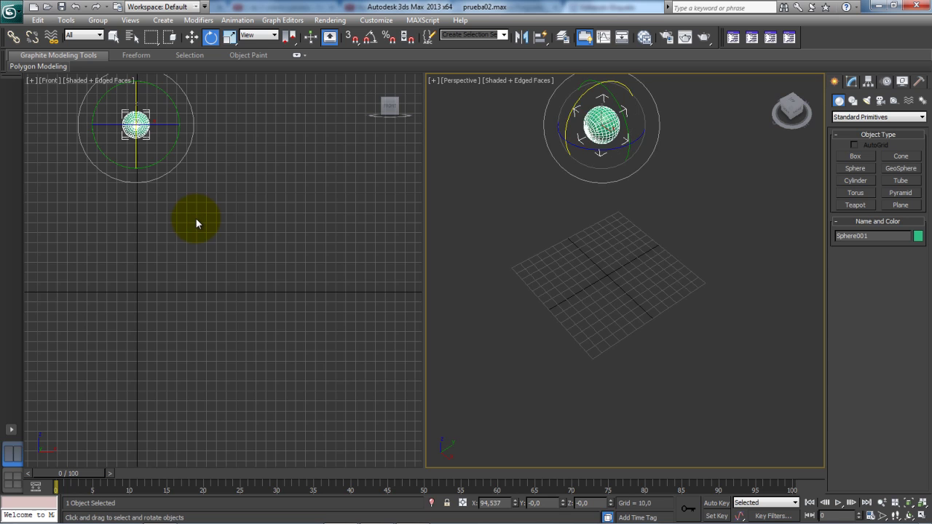
key(ctrl+z)
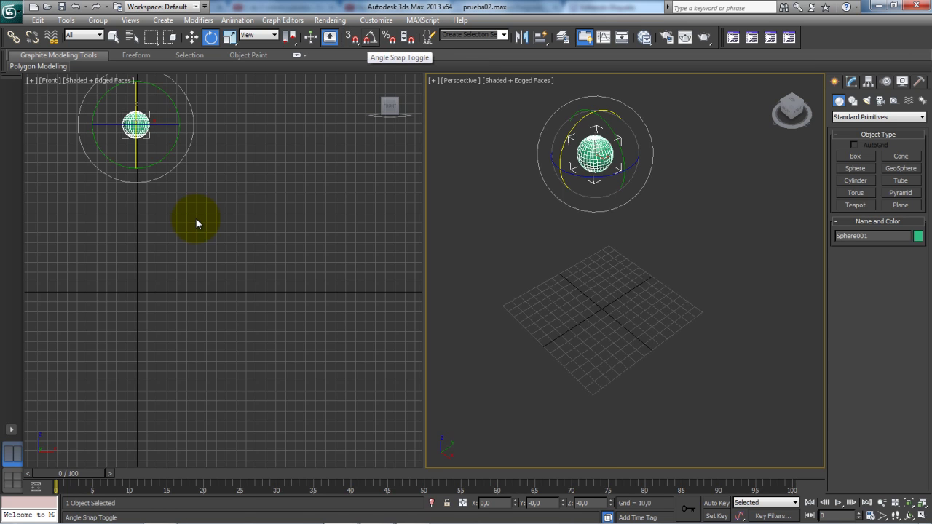
Turn on angle snapping with a 5-degree increment, rotate the sphere 90 degrees about the X axis, and keep it selected
key(a)
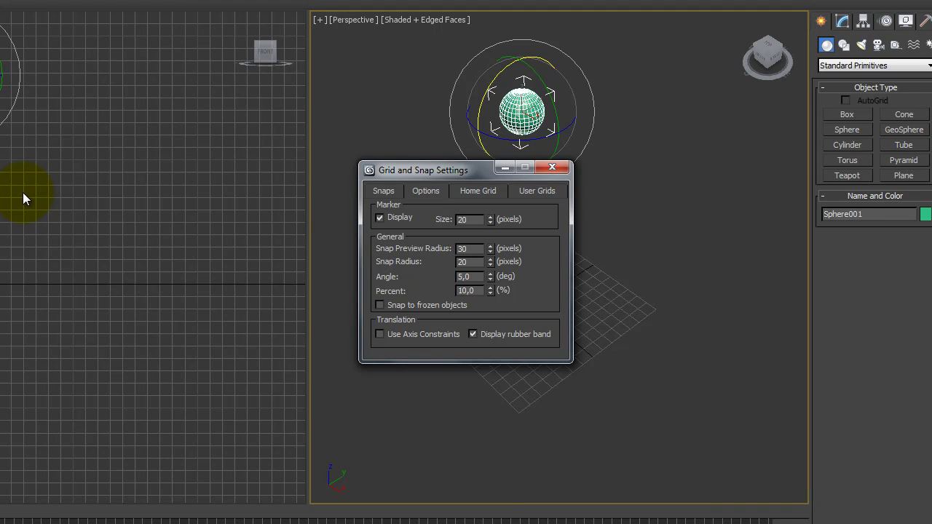
double_click(468, 276)
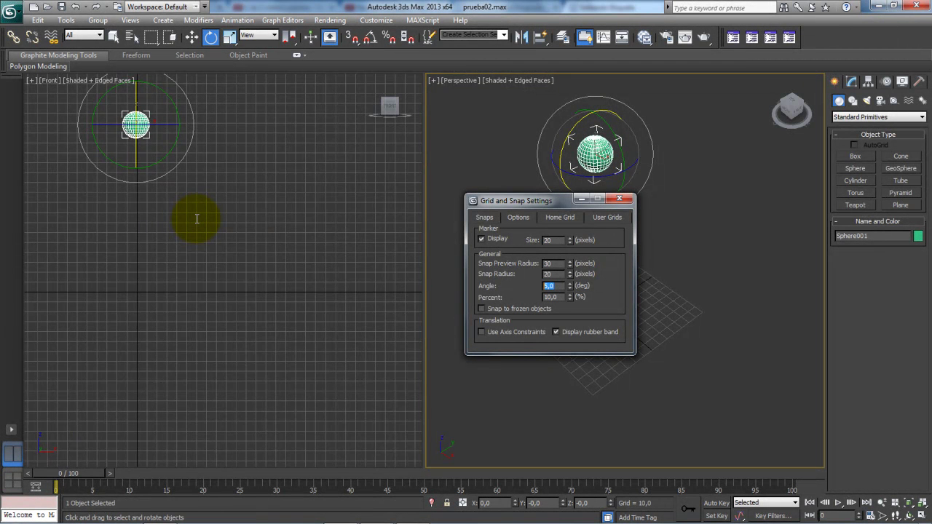
click(620, 198)
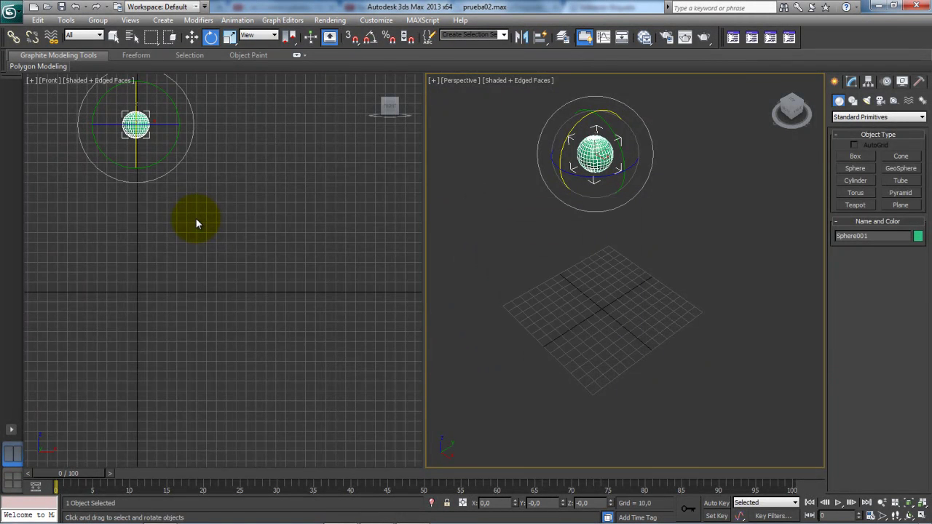
key(a)
drag(195, 217, 195, 218)
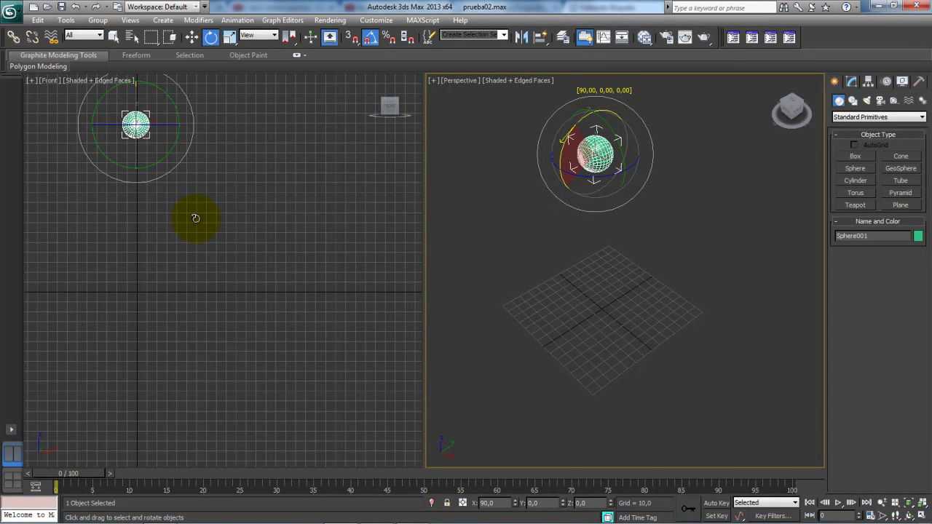
drag(195, 218, 196, 220)
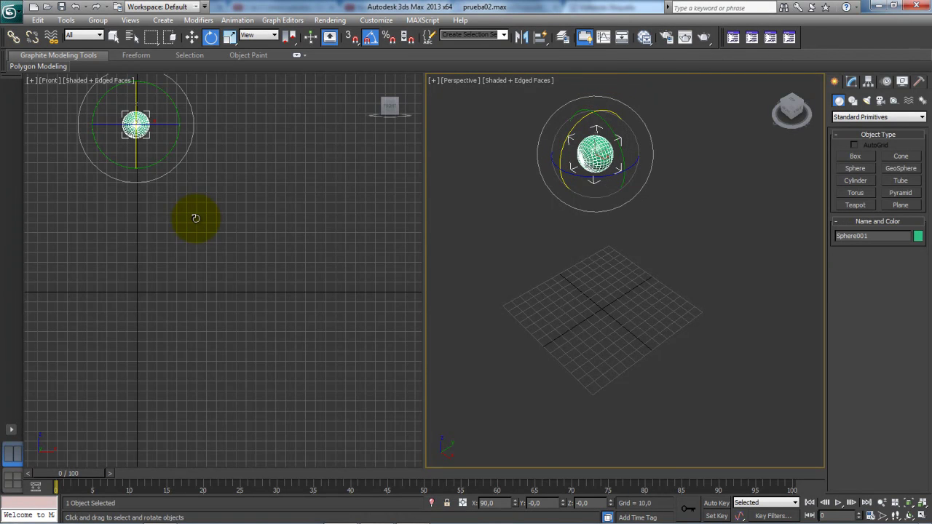
click(196, 220)
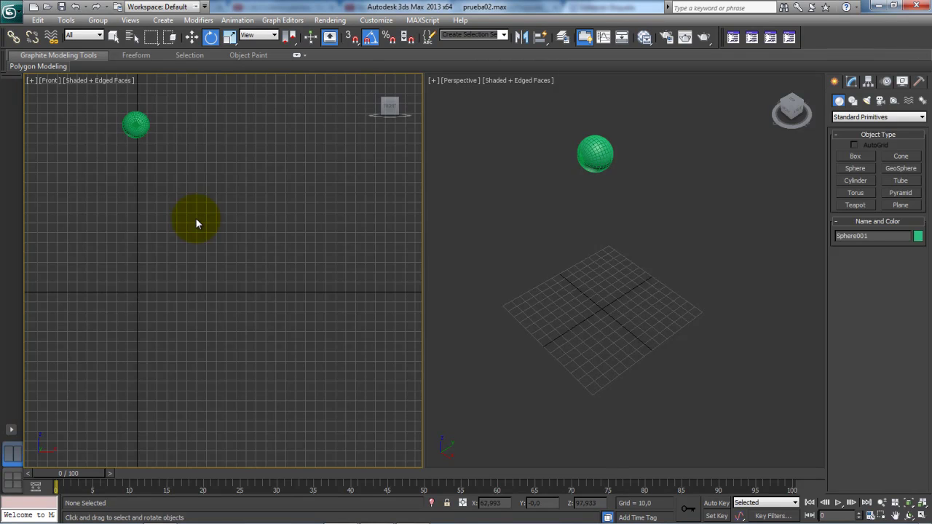
middle_drag(195, 223, 196, 216)
key(ctrl+z)
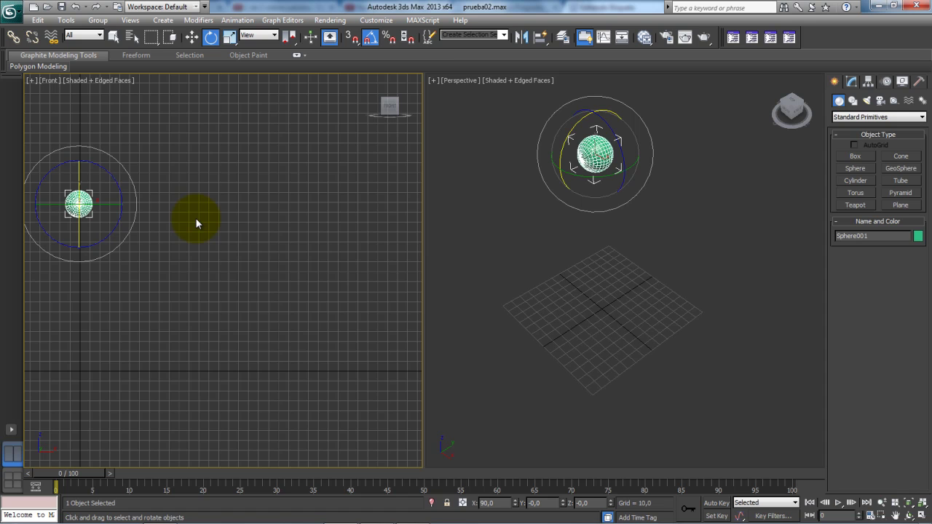
Turn on Auto Key and insert a keyframe for the sphere at frame 0
key(n)
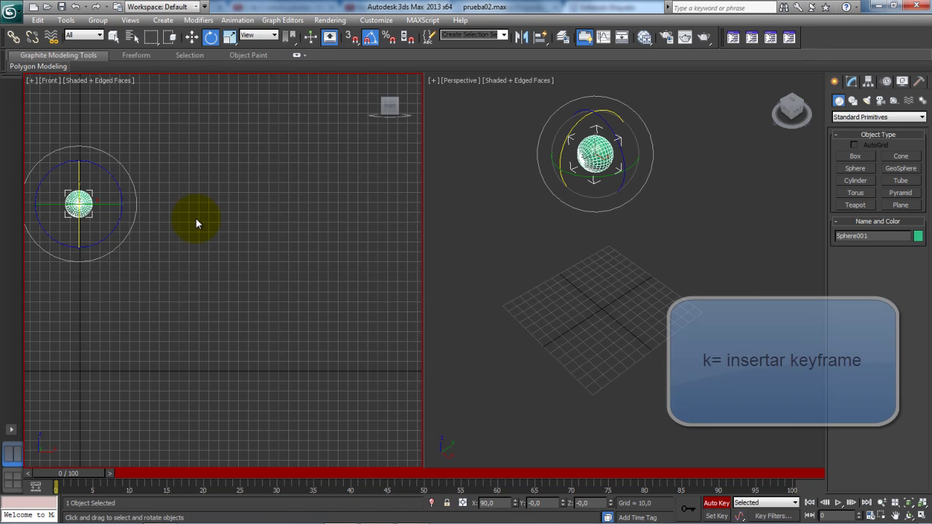
key(ctrl+s)
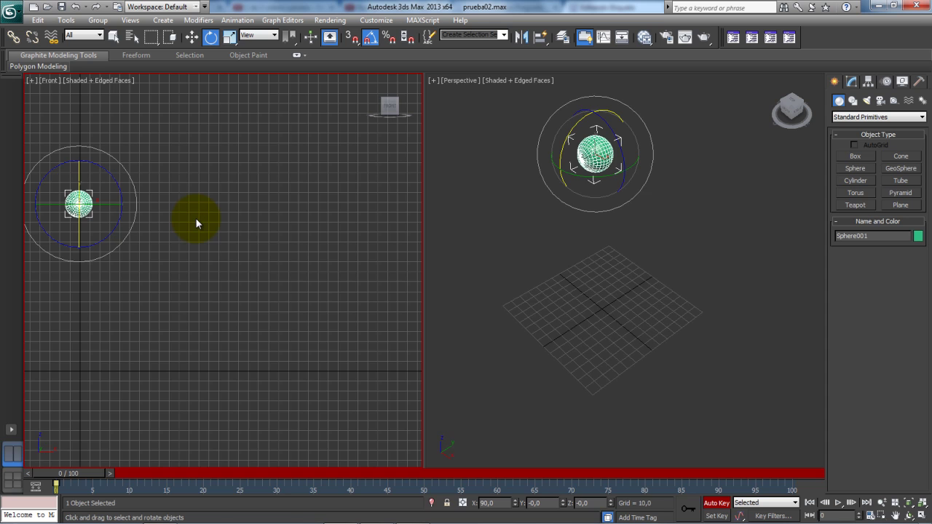
key(slash)
key(slash)
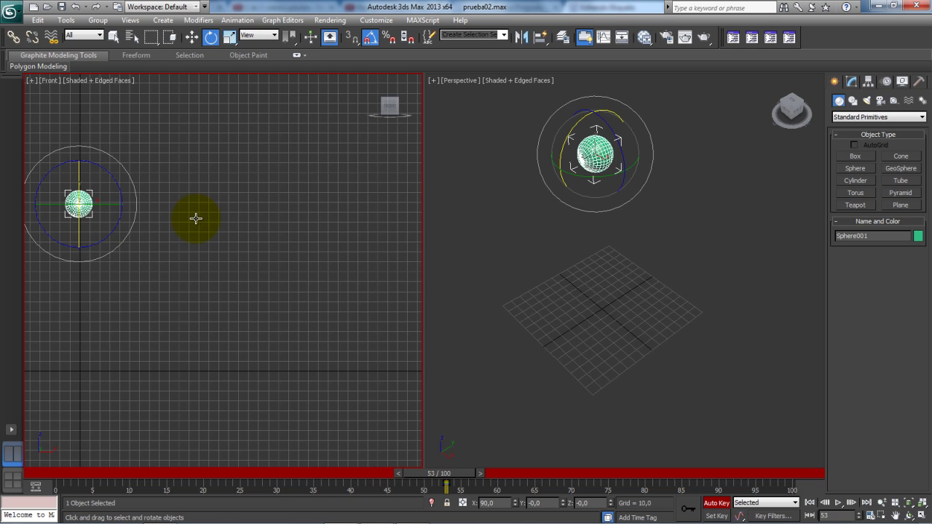
drag(446, 486, 56, 486)
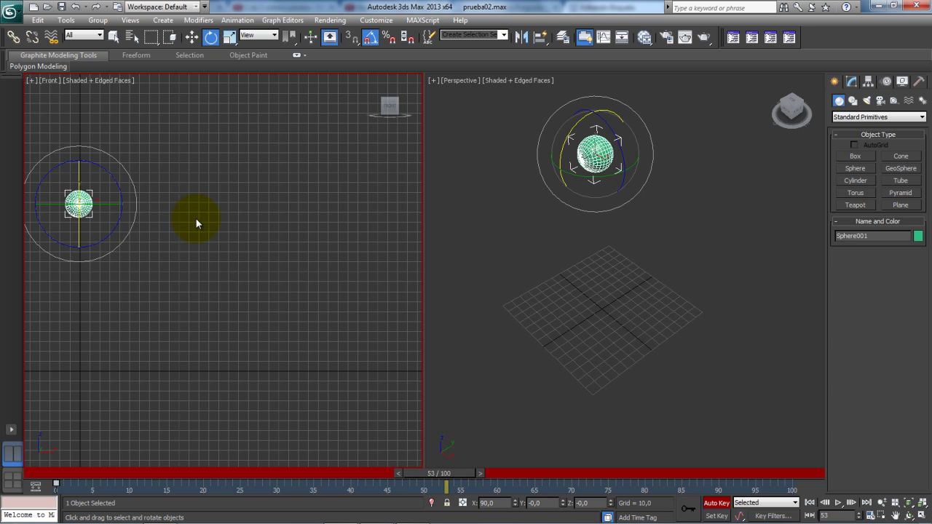
drag(439, 473, 69, 474)
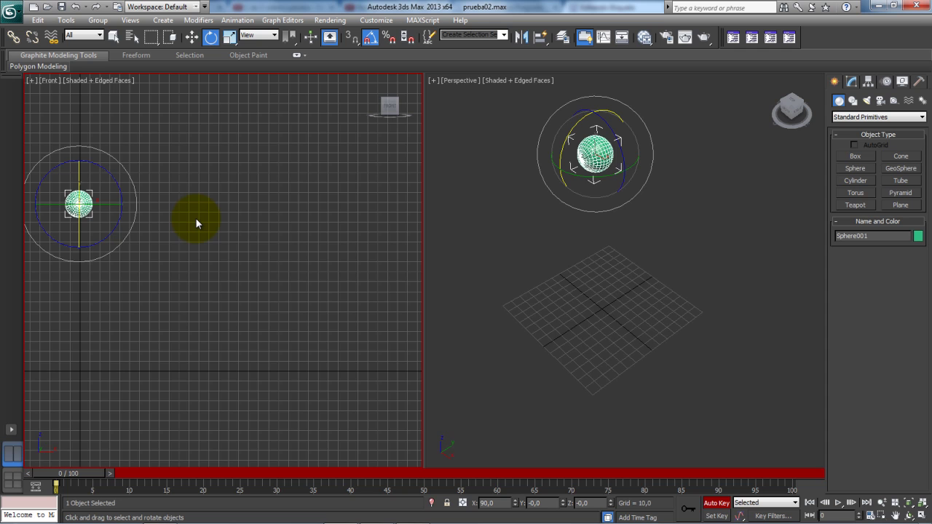
At frame 20, move the sphere down to floor level in the Front view, at about X 76 and Z 14.7
drag(70, 473, 208, 473)
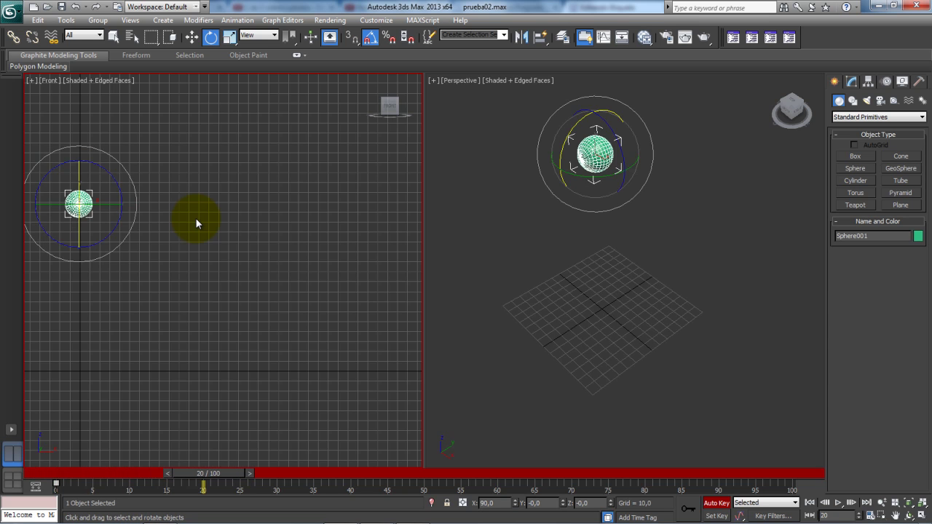
key(w)
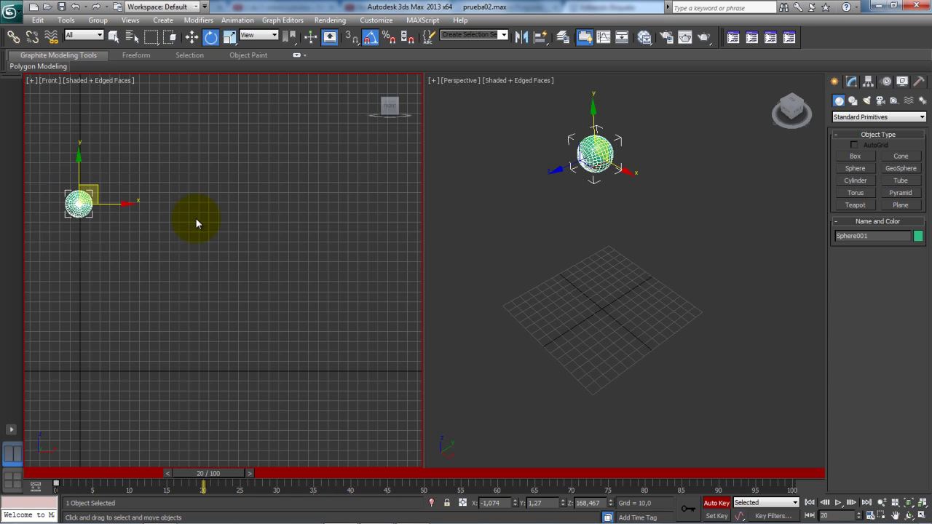
drag(79, 203, 144, 342)
drag(161, 342, 165, 347)
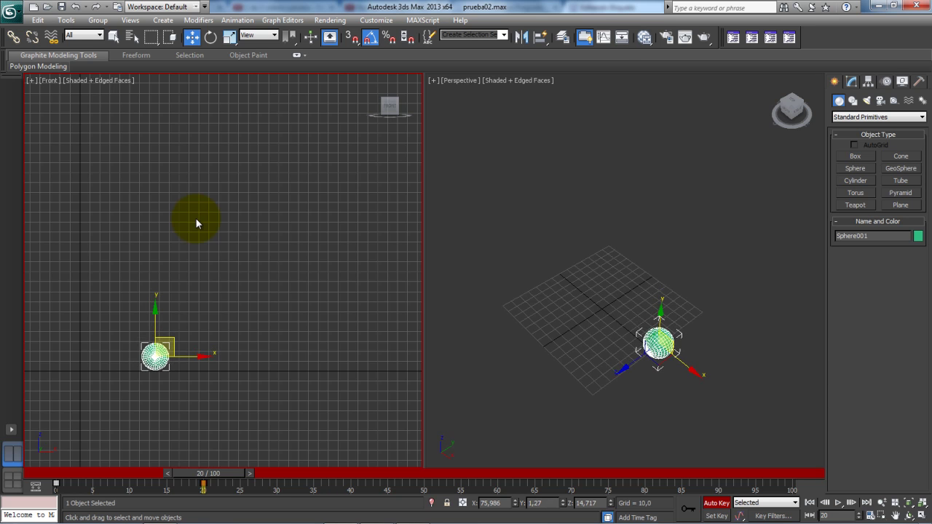
drag(208, 473, 96, 473)
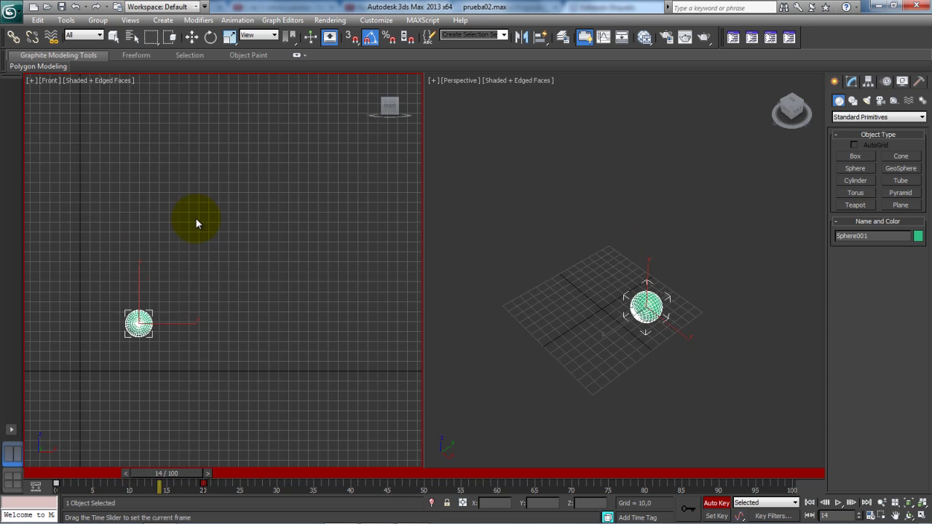
At frame 40, move the sphere forward and up in the Front view to key the next bounce peak
key(period)
key(period)
key(period)
key(period)
drag(165, 347, 226, 276)
At frame 60, move the sphere back down to floor level, at about X 229 and Z 14.9
mouse_move(347, 473)
mouse_down()
mouse_move(72, 473)
mouse_move(495, 473)
mouse_up()
key(w)
drag(218, 284, 317, 355)
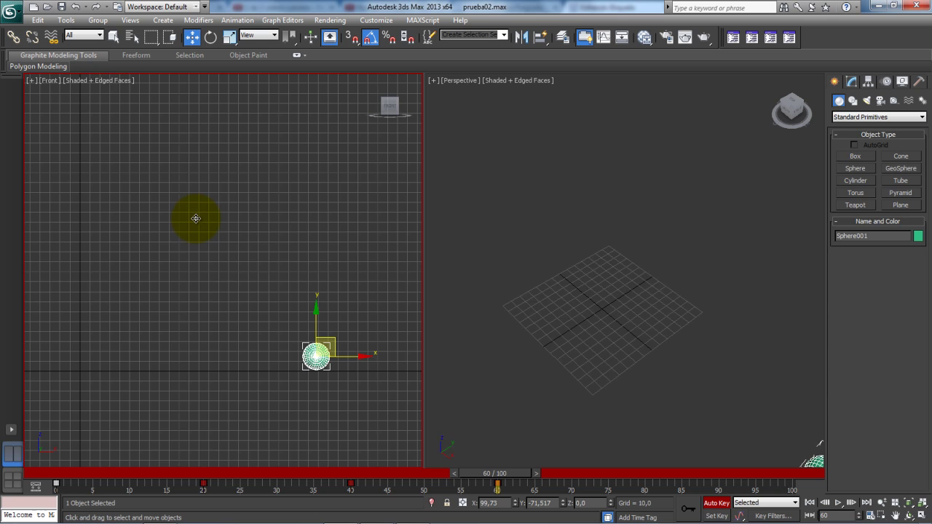
mouse_move(495, 473)
mouse_down()
mouse_move(214, 473)
mouse_move(514, 473)
mouse_move(488, 473)
mouse_up()
key(w)
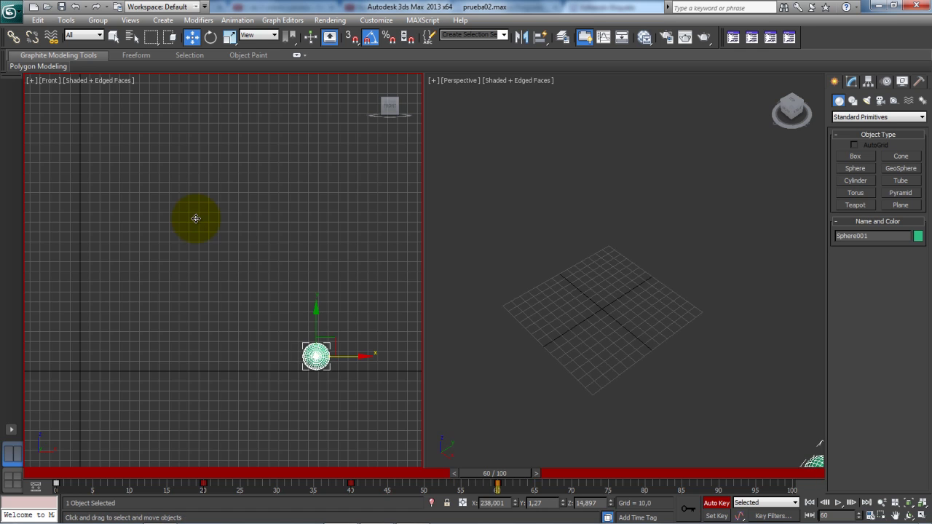
key(period)
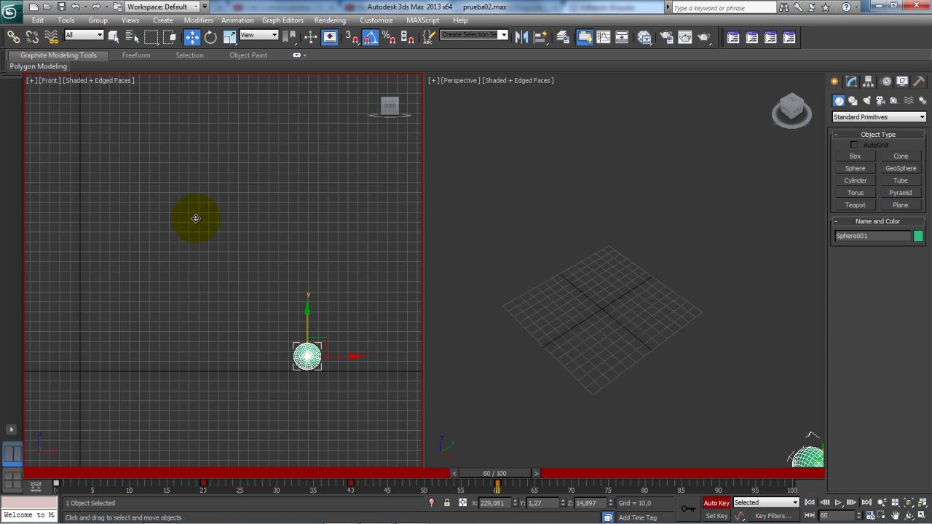
At frame 80, move the sphere forward and slightly up in the Front view to key a smaller bounce peak
drag(498, 473, 341, 473)
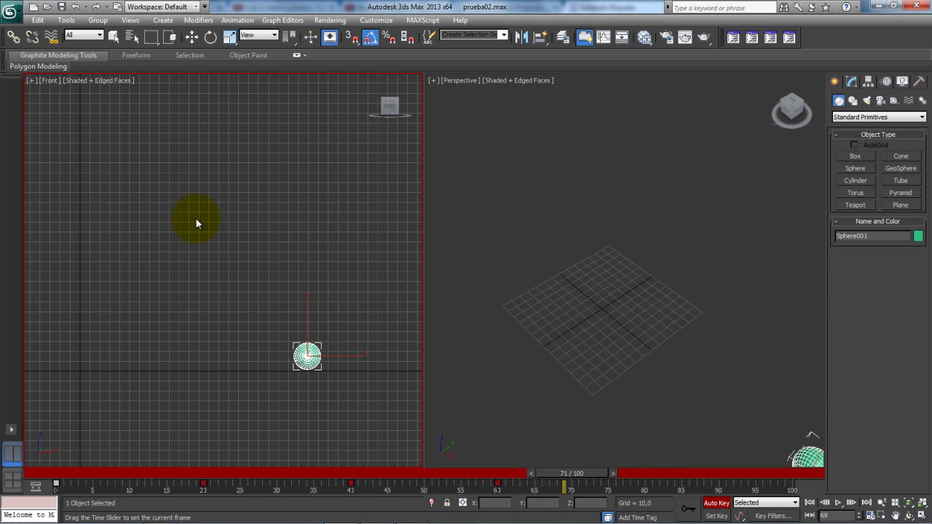
key(w)
drag(317, 346, 365, 312)
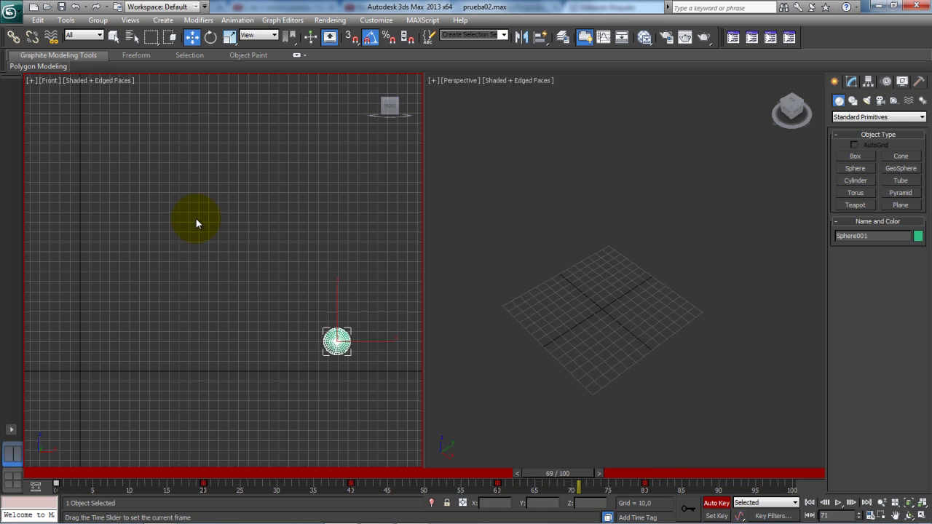
Play back the bounce animation from frame 0 and save the scene as prueba03.max
key(Home)
key(/)
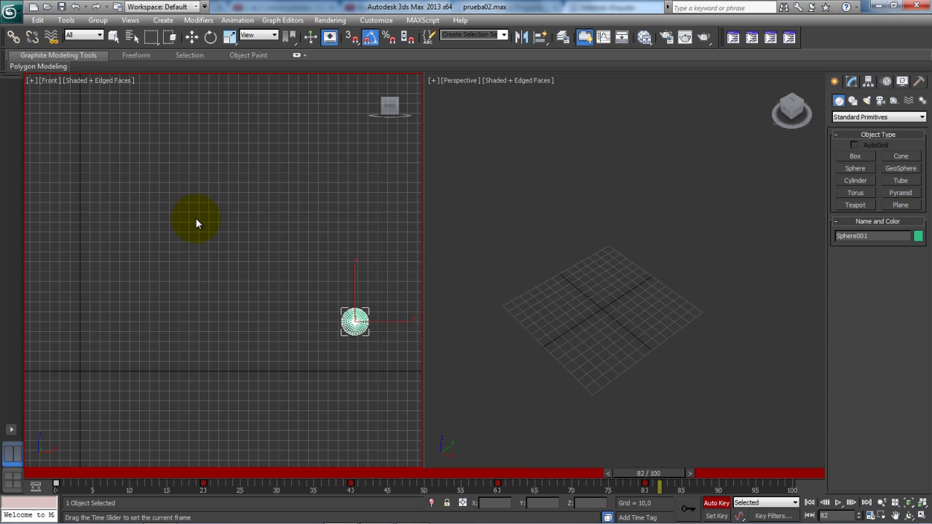
key(/)
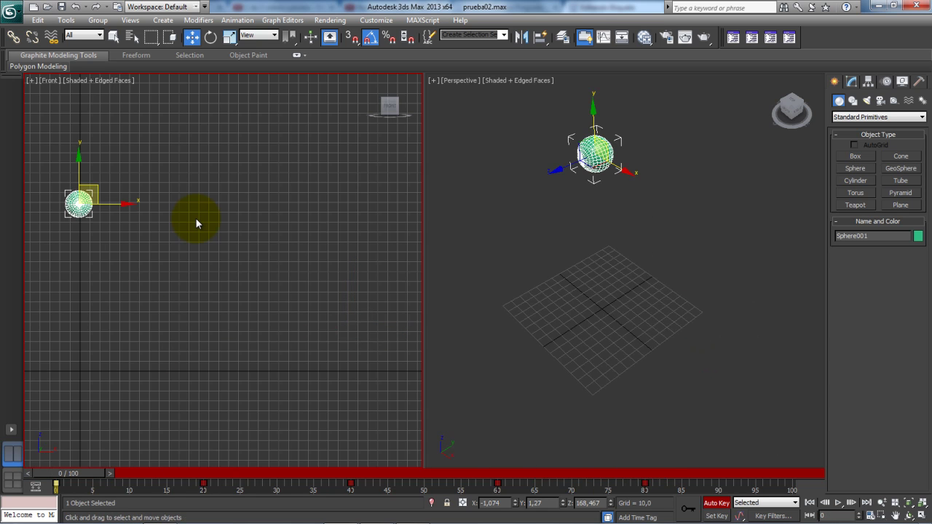
key(/)
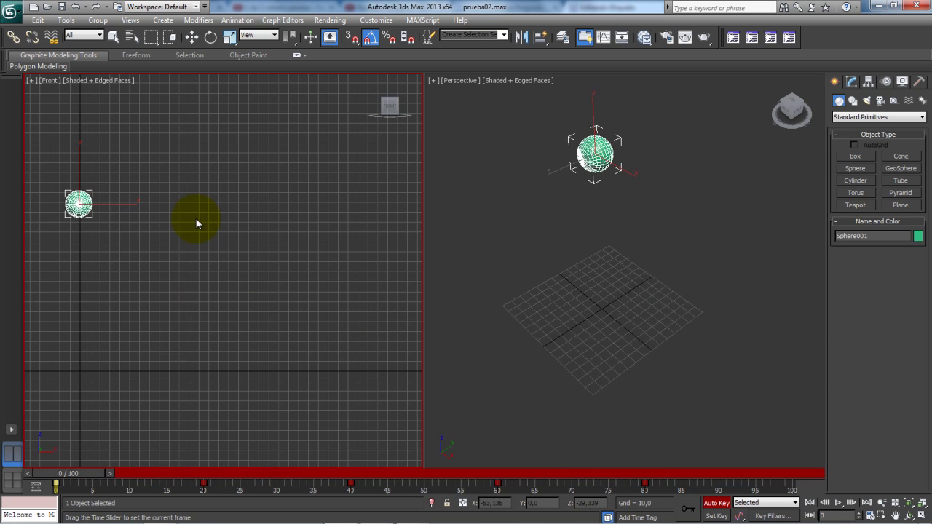
key(ctrl+s)
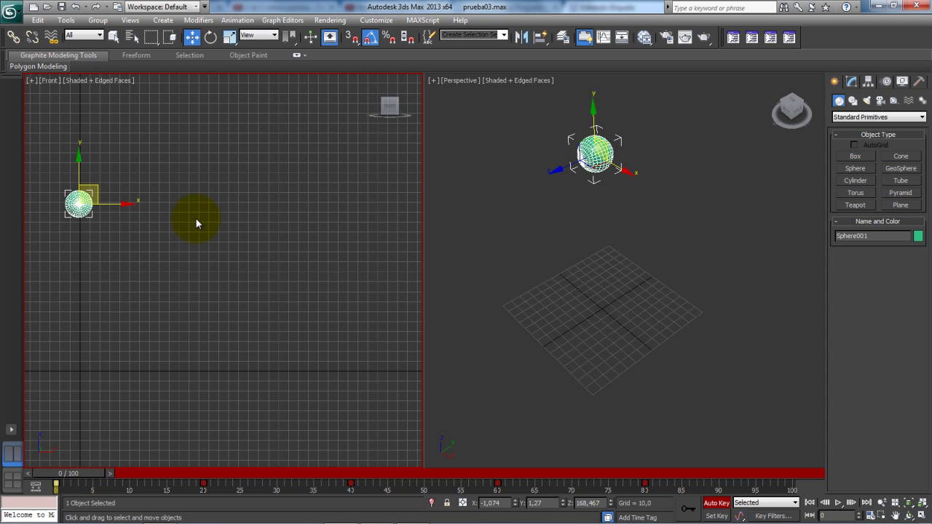
key(/)
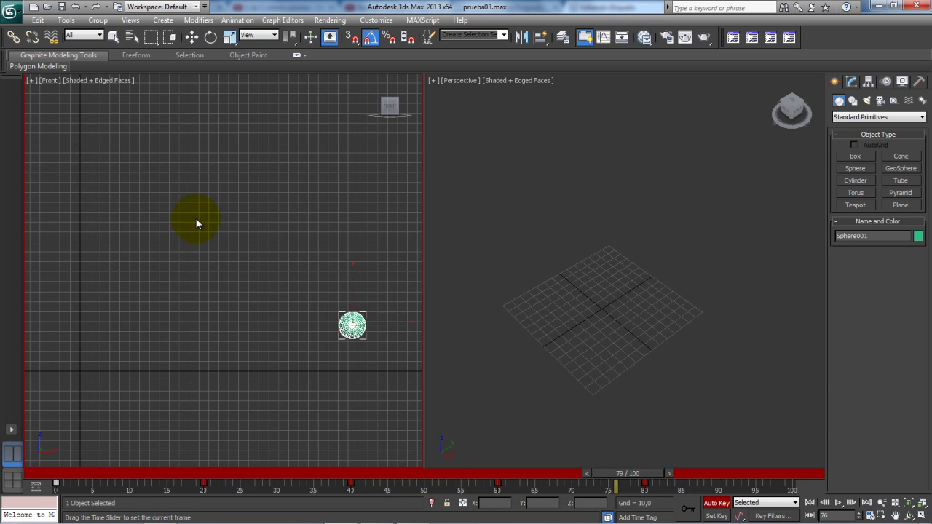
key(/)
At frame 20, key a rotation of the sphere in the Front view plane and step back through the frames to check the spin
key(w)
key(e)
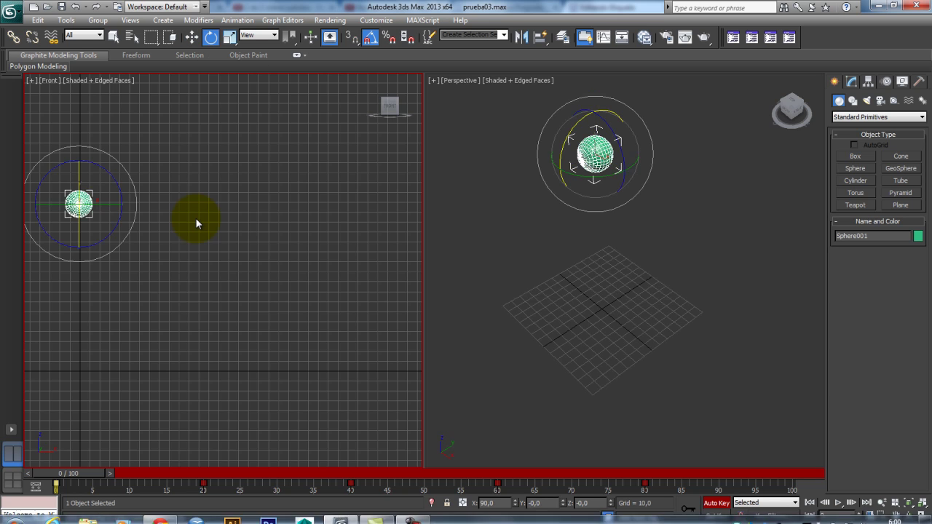
key(period)
key(slash)
key(e)
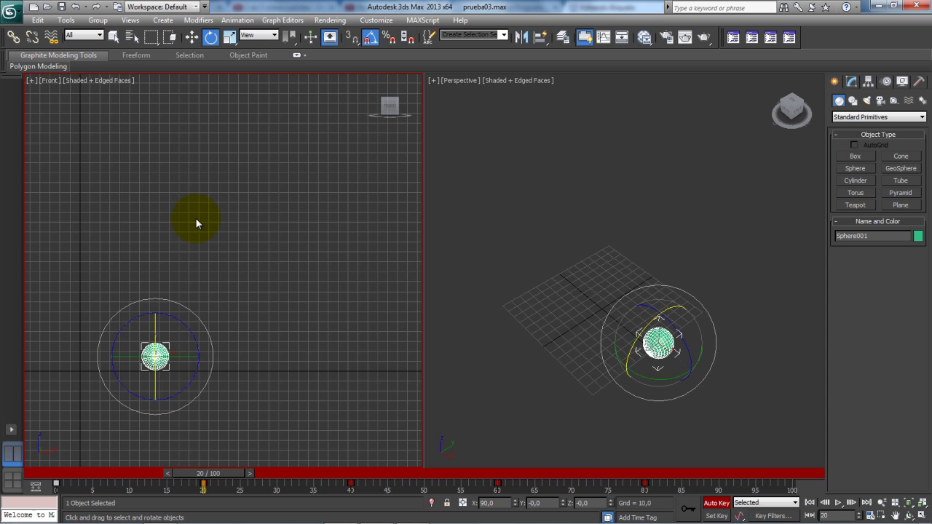
drag(193, 216, 195, 219)
key(comma)
key(comma)
key(comma)
key(comma)
key(comma)
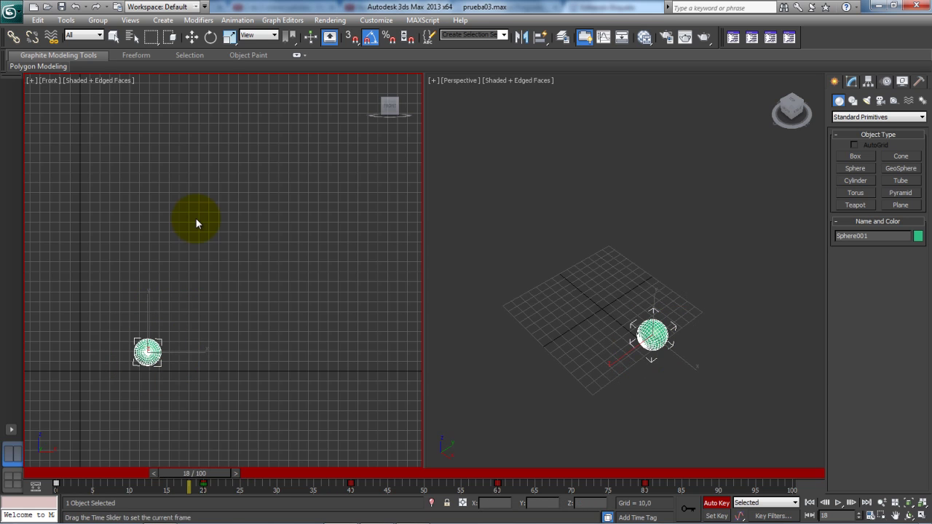
Step back and forth through the first 20 frames to examine how the sphere spins as it falls
key(comma)
key(comma)
key(comma)
key(comma)
key(comma)
key(comma)
key(comma)
key(comma)
key(comma)
key(comma)
key(comma)
key(comma)
key(comma)
key(comma)
key(period)
key(period)
key(period)
key(period)
key(period)
key(period)
key(period)
key(period)
key(period)
key(period)
key(period)
key(period)
key(period)
key(period)
key(period)
key(period)
key(period)
key(comma)
key(comma)
key(comma)
key(comma)
key(comma)
key(comma)
key(comma)
key(comma)
key(comma)
key(comma)
key(comma)
key(comma)
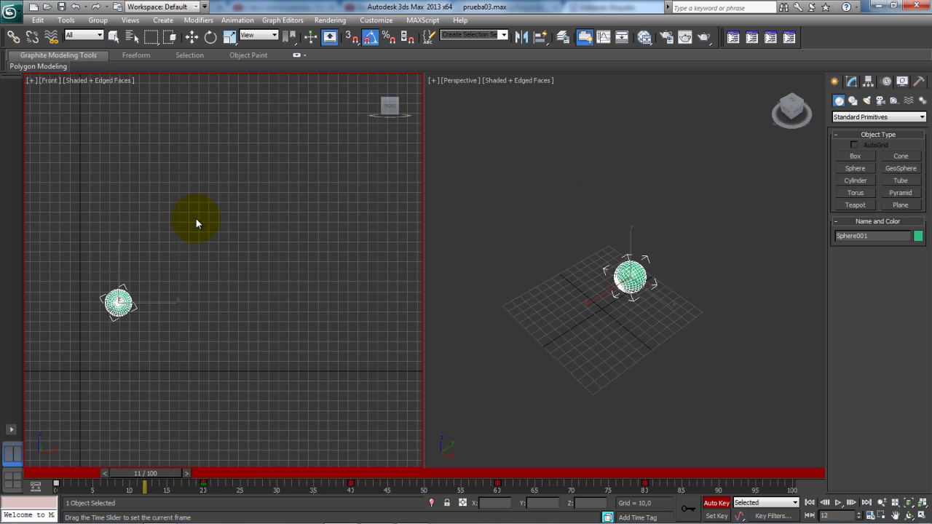
key(period)
key(period)
key(period)
key(period)
key(period)
key(period)
key(period)
key(period)
key(period)
key(period)
key(period)
key(period)
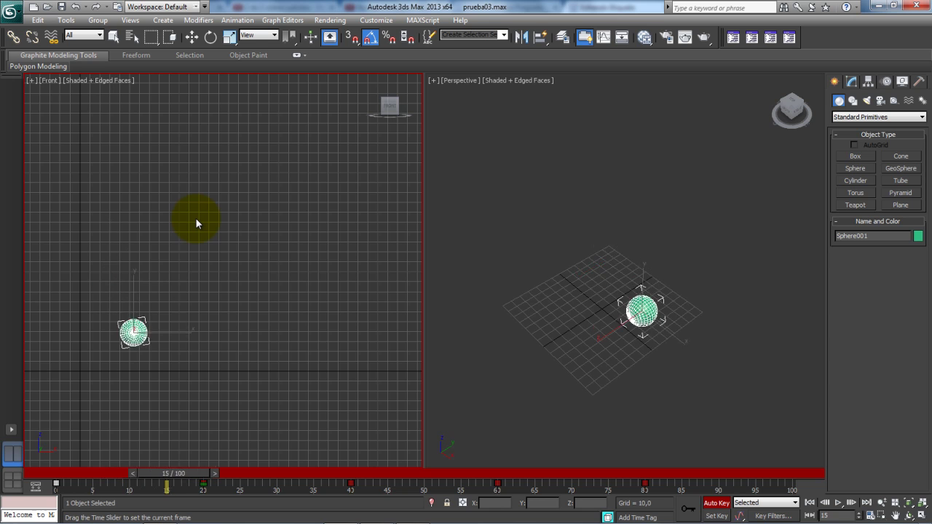
key(period)
key(comma)
key(comma)
key(comma)
key(comma)
key(comma)
key(comma)
key(comma)
key(comma)
key(comma)
key(comma)
key(comma)
key(comma)
key(comma)
key(comma)
key(comma)
key(comma)
key(comma)
key(comma)
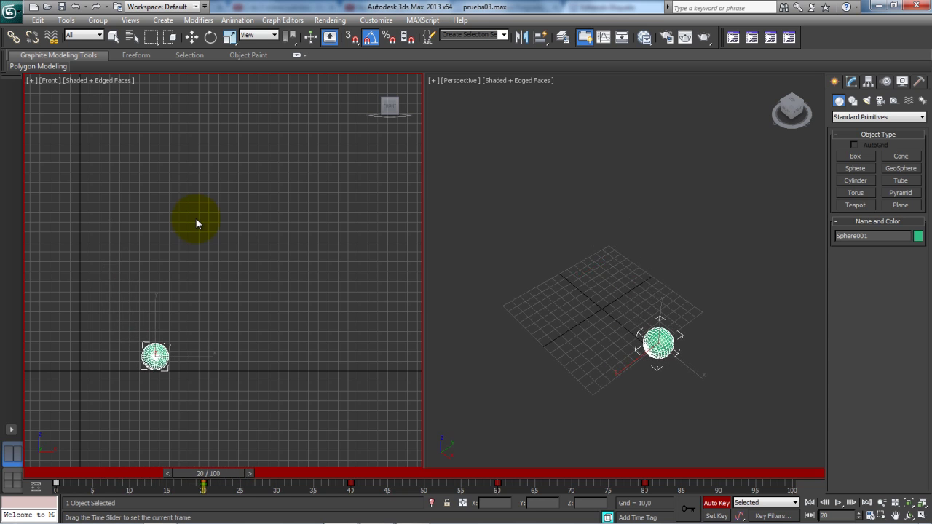
Advance frame by frame through the fall toward frame 20 to examine the sphere's changing orientation
key(period)
key(period)
key(period)
key(period)
key(period)
key(period)
key(period)
key(period)
key(period)
key(period)
key(period)
key(period)
key(period)
key(period)
key(period)
key(period)
key(period)
key(period)
key(period)
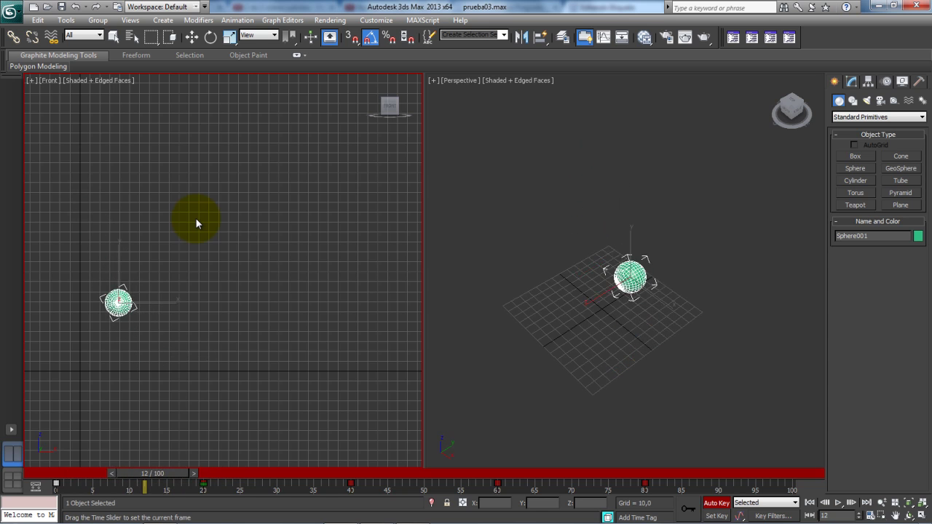
Show the sphere's Rotate gizmo at frame 20, and step repeatedly backward and forward between frames 0 and 20 to review the keyed rotation
key(e)
drag(196, 218, 196, 219)
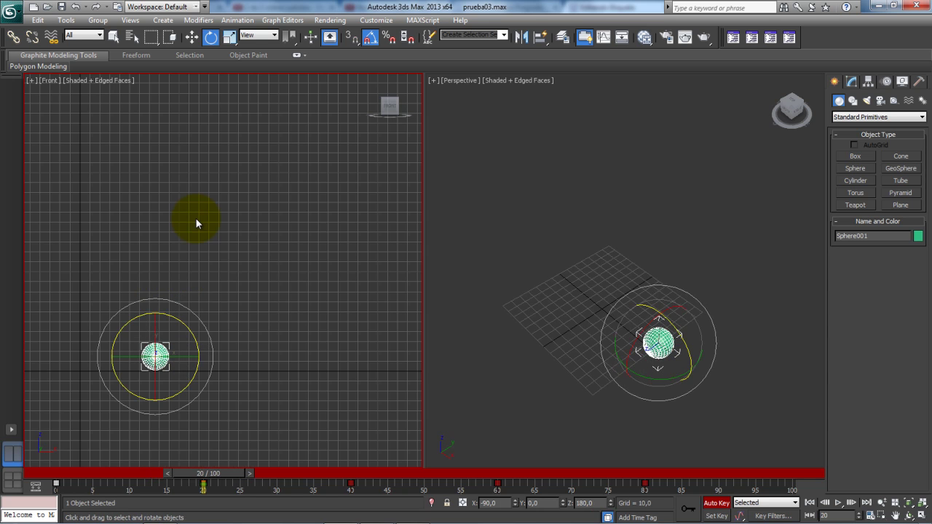
key(comma)
key(comma)
key(comma)
key(comma)
key(comma)
key(comma)
key(comma)
key(comma)
key(comma)
key(comma)
key(comma)
key(comma)
key(comma)
key(comma)
key(comma)
key(comma)
key(comma)
key(comma)
key(comma)
key(period)
key(period)
key(period)
key(period)
key(period)
key(period)
key(period)
key(period)
key(period)
key(period)
key(period)
key(period)
key(period)
key(period)
key(period)
key(period)
key(period)
key(period)
key(comma)
key(comma)
key(comma)
key(comma)
key(comma)
key(comma)
key(comma)
key(comma)
key(comma)
key(comma)
key(period)
key(period)
key(period)
key(period)
key(period)
key(period)
key(period)
key(period)
key(period)
key(period)
key(comma)
key(comma)
key(comma)
key(comma)
key(comma)
key(comma)
key(comma)
key(comma)
key(comma)
key(comma)
key(comma)
key(comma)
key(comma)
key(comma)
key(period)
key(period)
key(period)
key(period)
key(period)
key(period)
key(period)
key(period)
key(period)
key(period)
key(period)
key(period)
key(period)
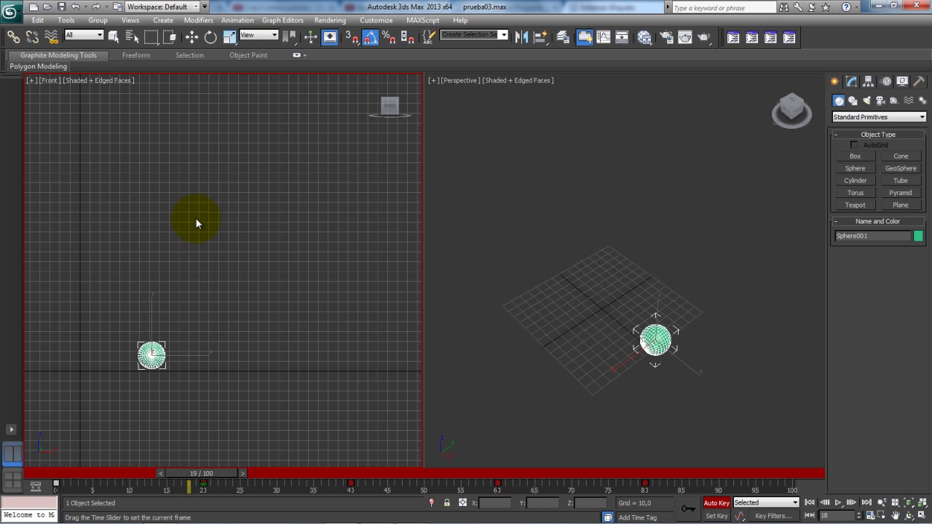
Step repeatedly back and forth through the first 20 frames to examine the sphere's spin during its fall
key(comma)
key(comma)
key(comma)
key(comma)
key(comma)
key(comma)
key(comma)
key(comma)
key(comma)
key(comma)
key(comma)
key(comma)
key(comma)
key(comma)
key(comma)
key(comma)
key(comma)
key(comma)
key(period)
key(period)
key(period)
key(period)
key(period)
key(period)
key(period)
key(period)
key(period)
key(period)
key(period)
key(period)
key(period)
key(period)
key(period)
key(period)
key(period)
key(period)
key(comma)
key(comma)
key(comma)
key(comma)
key(comma)
key(comma)
key(comma)
key(comma)
key(comma)
key(comma)
key(comma)
key(comma)
key(comma)
key(comma)
key(comma)
key(comma)
key(comma)
key(comma)
Advance the animation to frame 40 and activate the Rotate tool on the sphere in the Front view
key(period)
key(period)
key(period)
key(period)
key(period)
key(period)
key(period)
key(period)
key(period)
key(period)
key(period)
key(period)
key(period)
key(period)
key(period)
key(period)
key(period)
key(period)
key(period)
key(period)
key(period)
key(period)
key(period)
key(period)
key(period)
key(period)
key(period)
key(period)
key(period)
key(period)
key(period)
key(period)
key(period)
key(period)
key(period)
key(period)
key(period)
key(period)
key(period)
key(e)
drag(195, 217, 197, 224)
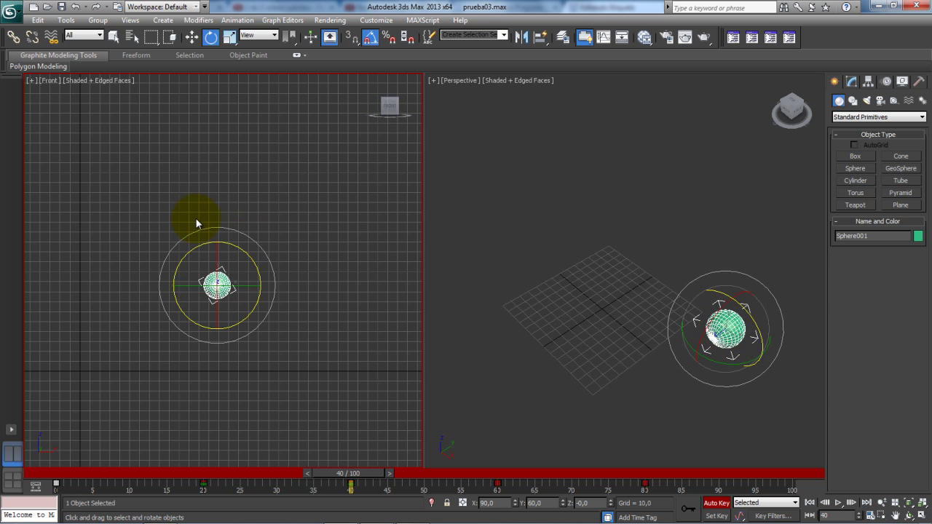
Step back from frame 40 to frame 20 and forward again to examine the sphere's spin between the two keys
key(comma)
key(comma)
key(comma)
key(comma)
key(comma)
key(comma)
key(comma)
key(comma)
key(comma)
key(comma)
key(comma)
key(comma)
key(comma)
key(comma)
key(comma)
key(comma)
key(comma)
key(comma)
key(comma)
key(comma)
key(period)
key(period)
key(period)
key(period)
key(period)
key(period)
key(period)
key(period)
key(period)
key(period)
key(period)
key(period)
key(period)
key(period)
key(period)
key(period)
key(period)
key(period)
key(period)
key(period)
Advance the animation to frame 60 and rotate the sphere in the Front view to key its spin there
key(period)
key(period)
key(period)
key(period)
key(period)
key(period)
key(period)
key(period)
key(period)
key(period)
key(period)
key(period)
key(period)
key(period)
key(period)
key(period)
key(period)
key(period)
key(period)
key(period)
key(e)
drag(346, 337, 366, 377)
Go to frame 80 and rotate the sphere in the Front view to add a rotation key at that frame
mouse_move(497, 474)
mouse_down()
mouse_move(101, 473)
mouse_move(635, 473)
mouse_up()
key(e)
drag(373, 282, 397, 333)
mouse_move(635, 473)
mouse_down()
mouse_move(109, 473)
mouse_move(634, 473)
mouse_up()
key(e)
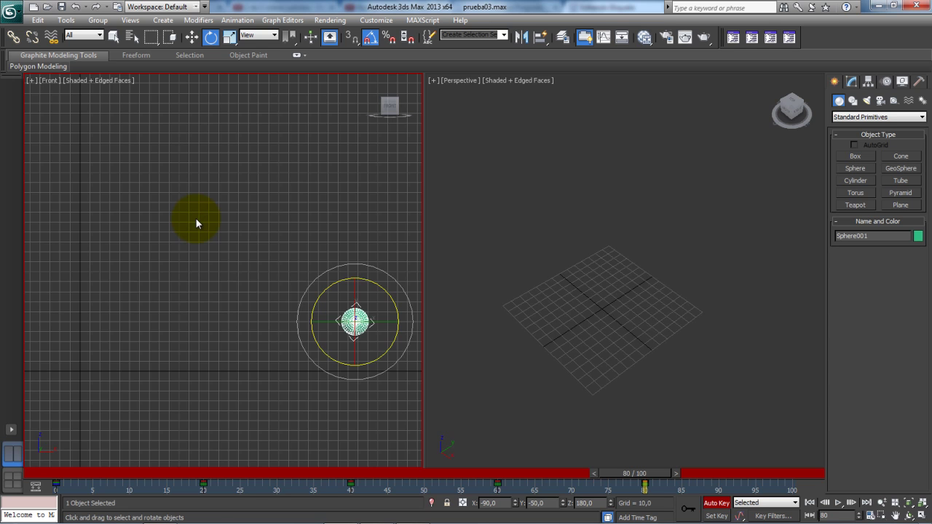
Return to frame 19 and rotate the sphere in the Front view to key its orientation just before the first bounce
drag(634, 473, 202, 473)
key(e)
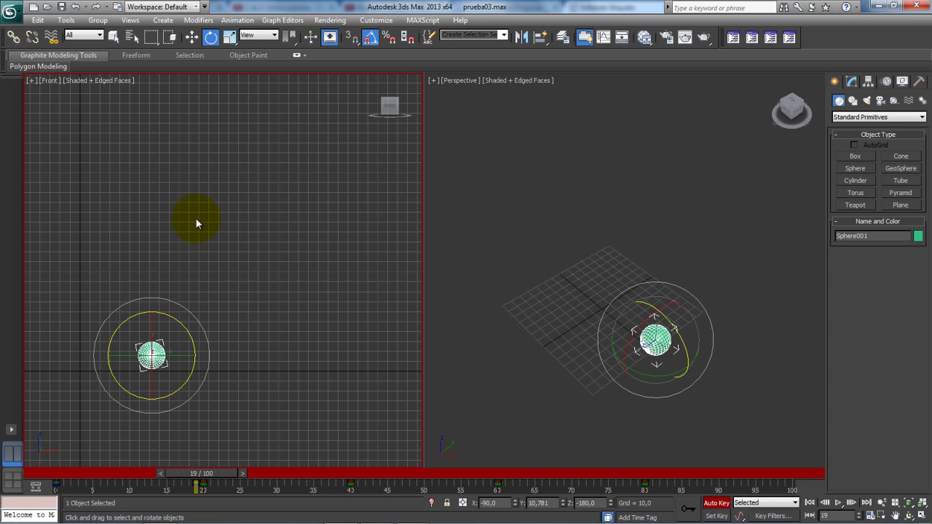
drag(201, 473, 208, 473)
key(e)
Advance to frame 22 and rotate the sphere to key its orientation just after the first bounce
key(period)
key(period)
key(period)
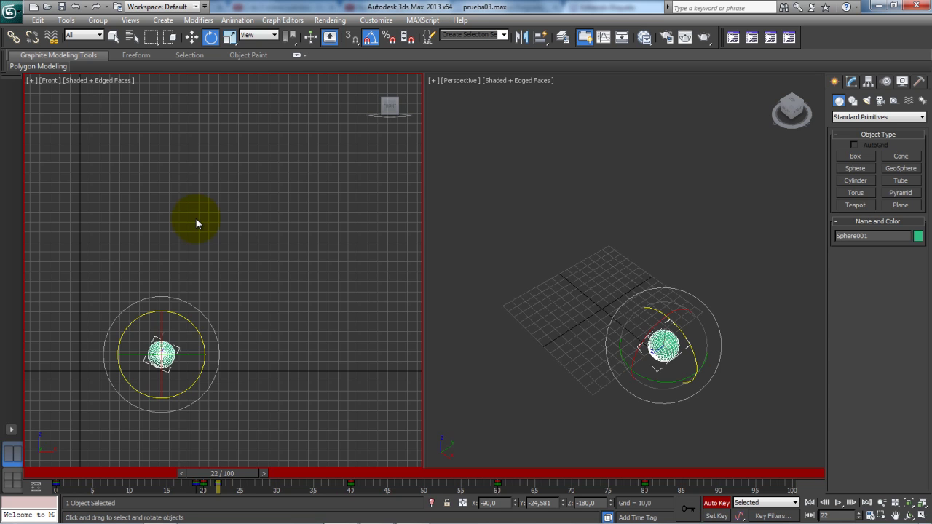
Step repeatedly backward and forward through the frames before the first bounce to examine the sphere's spin during the fall
key(comma)
key(comma)
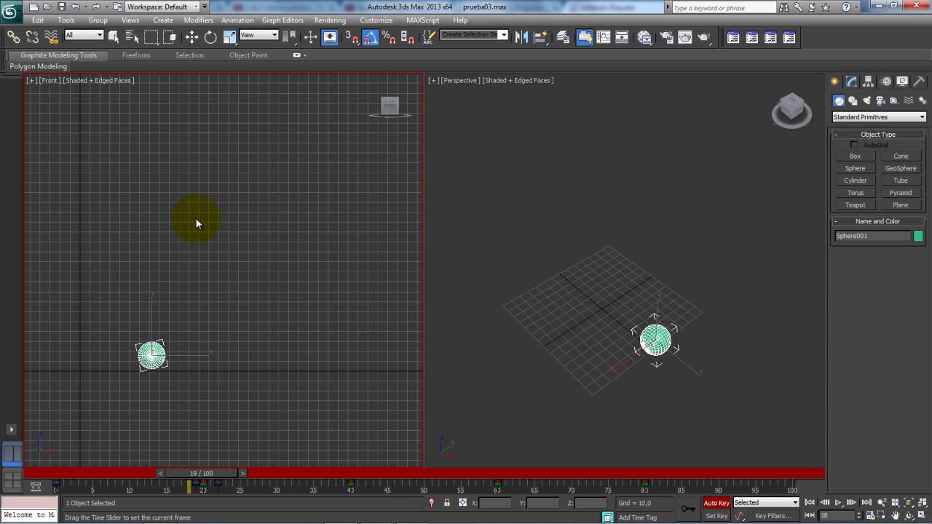
key(comma)
key(comma)
key(comma)
key(comma)
key(comma)
key(comma)
key(comma)
key(comma)
key(comma)
key(comma)
key(comma)
key(comma)
key(comma)
key(comma)
key(comma)
key(comma)
key(period)
key(period)
key(period)
key(period)
key(period)
key(period)
key(period)
key(period)
key(period)
key(period)
key(period)
key(period)
key(period)
key(period)
key(period)
key(period)
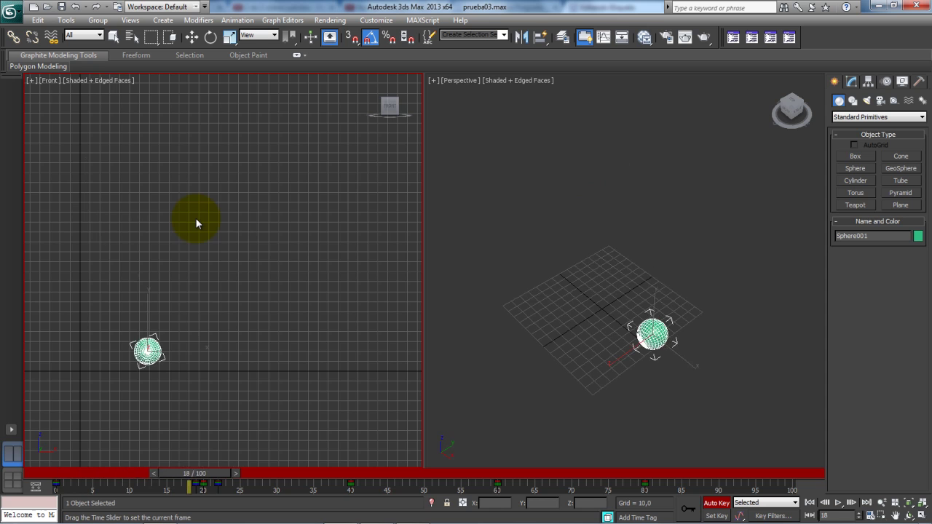
key(comma)
key(comma)
key(comma)
key(comma)
key(comma)
key(comma)
key(comma)
key(comma)
key(comma)
key(comma)
key(comma)
key(comma)
key(comma)
key(comma)
key(comma)
key(comma)
key(period)
key(period)
key(period)
key(period)
key(period)
key(period)
key(period)
key(period)
key(period)
key(period)
key(period)
key(period)
key(period)
key(period)
key(period)
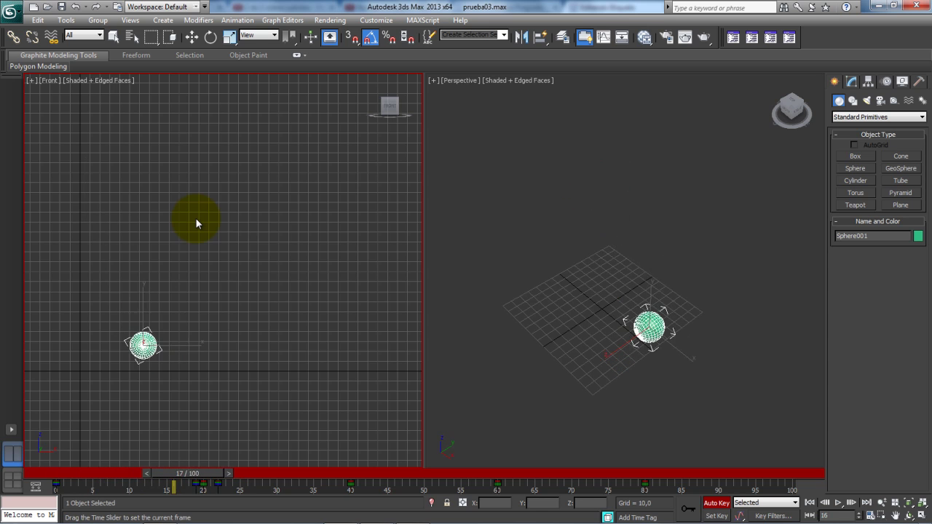
Step back toward the start of the fall and forward to frame 20 to check the motion up to ground contact
key(comma)
key(comma)
key(comma)
key(comma)
key(comma)
key(comma)
key(comma)
key(comma)
key(comma)
key(comma)
key(comma)
key(comma)
key(comma)
key(comma)
key(comma)
key(period)
key(period)
key(period)
key(period)
key(period)
key(period)
key(period)
key(period)
key(period)
key(period)
key(period)
key(period)
key(period)
key(period)
key(period)
key(period)
At frame 20, scale the sphere non-uniformly to about 62% height, 118% width and 125% depth, and lower it onto the ground line
key(e)
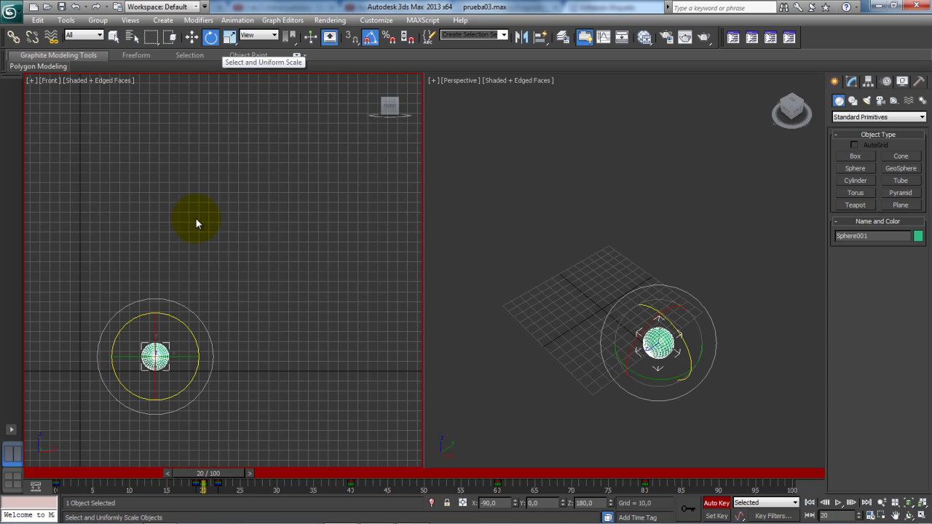
key(r)
key(r)
drag(195, 218, 195, 219)
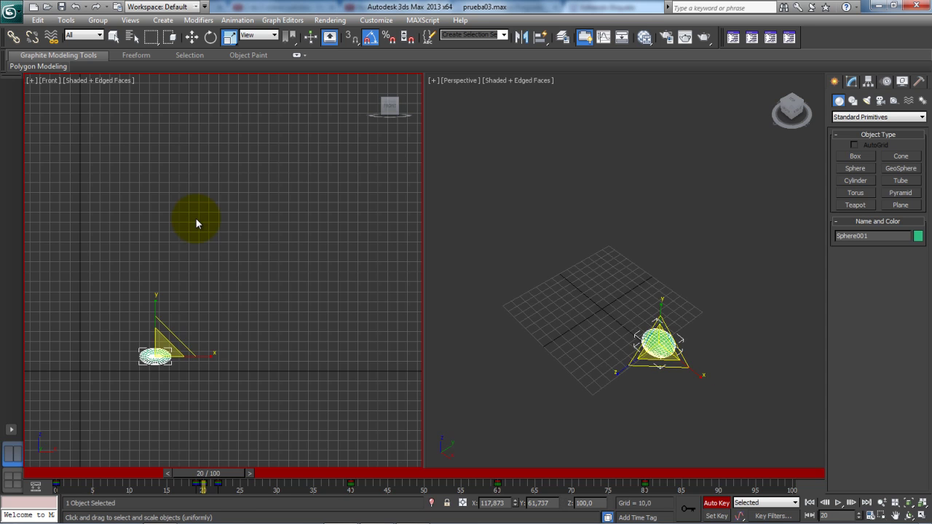
right_click(618, 371)
drag(619, 369, 607, 379)
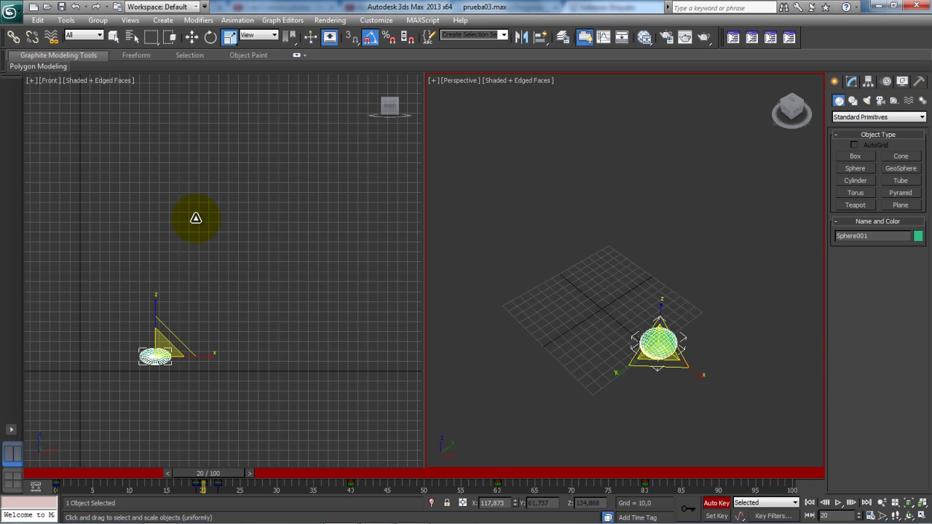
key(w)
right_click(196, 223)
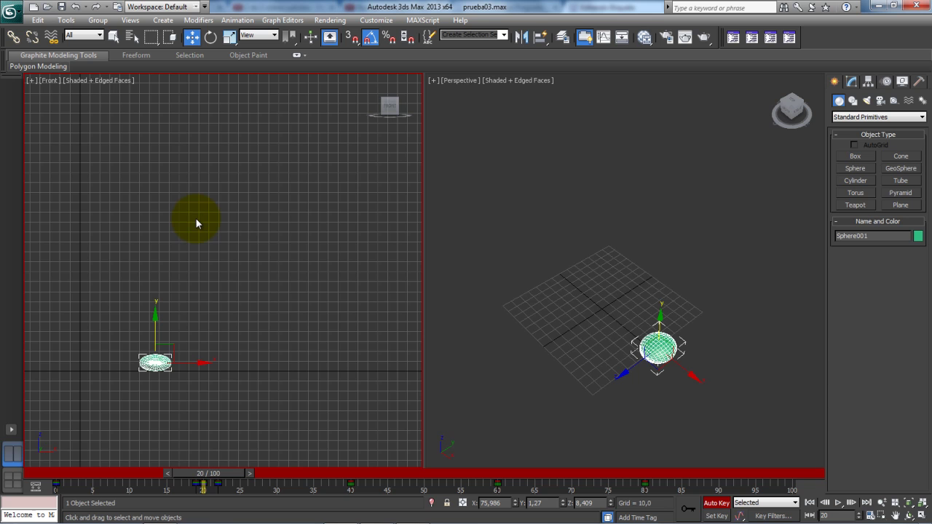
Step back and forth through the frames around frame 20, ending at frame 22, to examine the sphere's squash during the first bounce
key(period)
key(period)
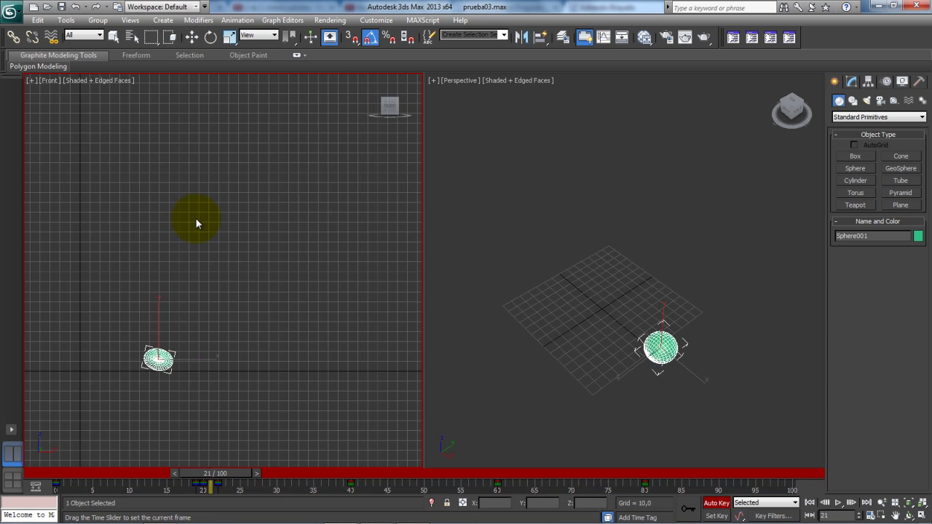
key(comma)
key(comma)
key(period)
key(period)
key(period)
key(w)
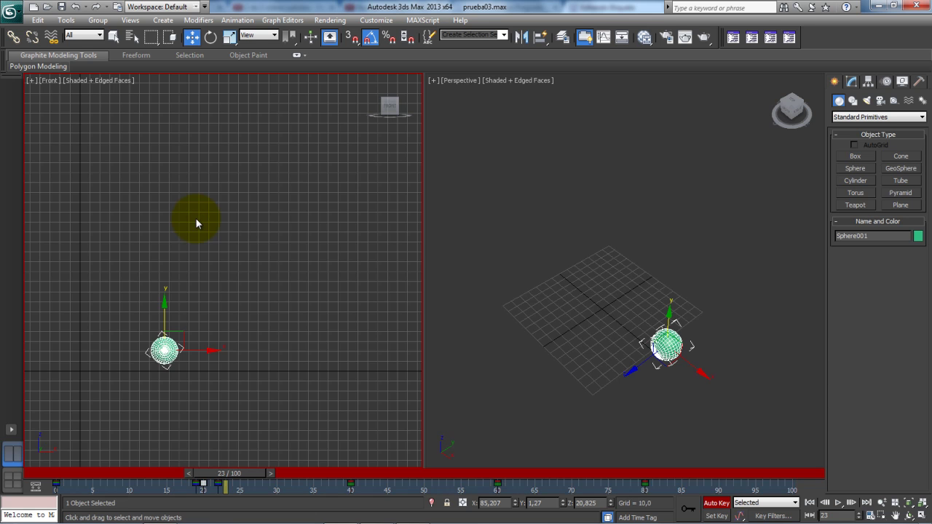
key(comma)
key(comma)
key(comma)
key(comma)
key(comma)
key(comma)
key(comma)
key(comma)
key(comma)
key(period)
key(period)
key(period)
key(period)
key(period)
key(period)
key(comma)
key(comma)
key(comma)
key(period)
key(period)
key(period)
key(comma)
key(comma)
key(period)
key(period)
key(comma)
key(period)
key(comma)
key(period)
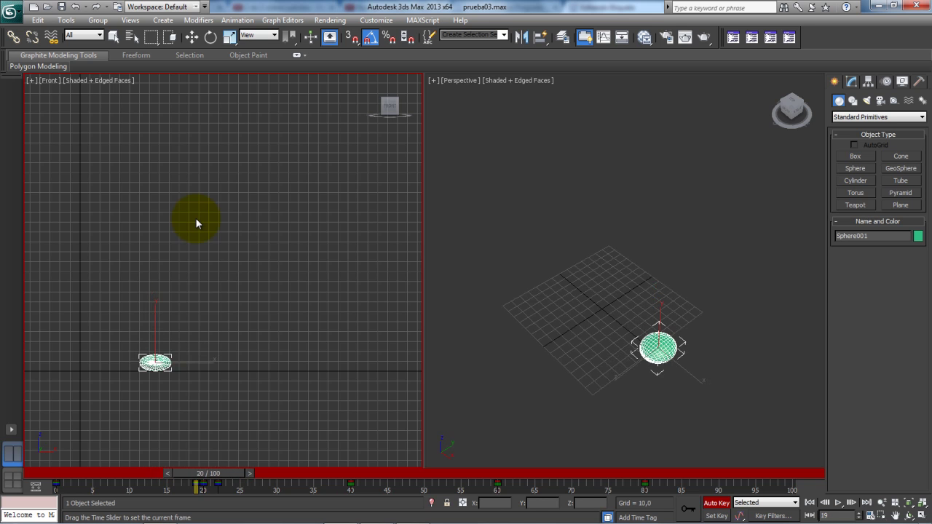
key(comma)
key(period)
key(comma)
key(period)
key(period)
key(period)
key(period)
key(period)
key(comma)
key(comma)
key(comma)
key(period)
key(w)
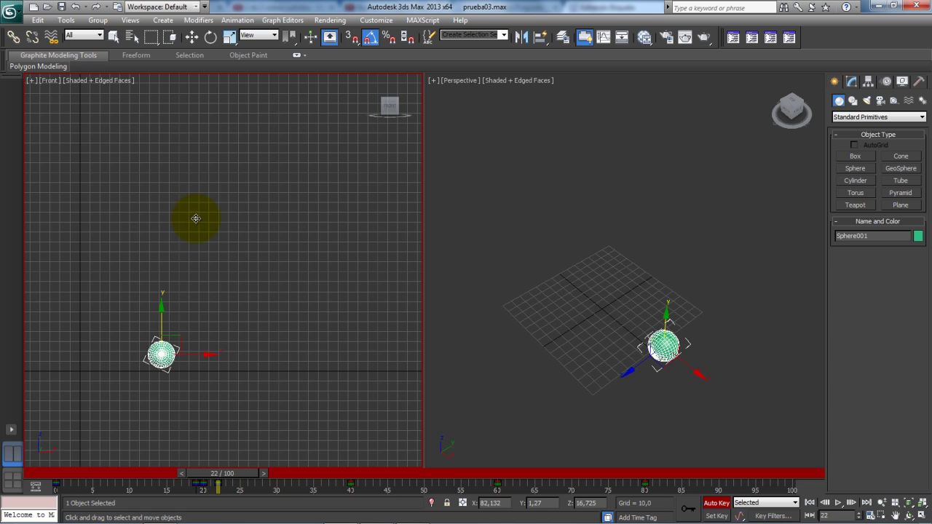
key(comma)
key(comma)
key(comma)
key(comma)
key(period)
key(period)
key(period)
key(period)
key(period)
key(comma)
key(w)
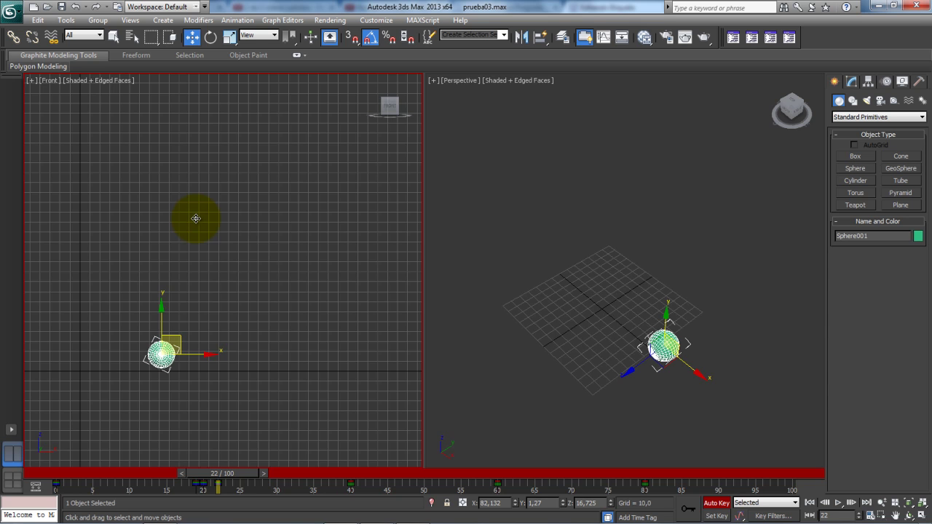
Set the Move tool's reference coordinate system to Local and compare its axes with the Scale tool's axes at frame 22
key(F5)
key(F6)
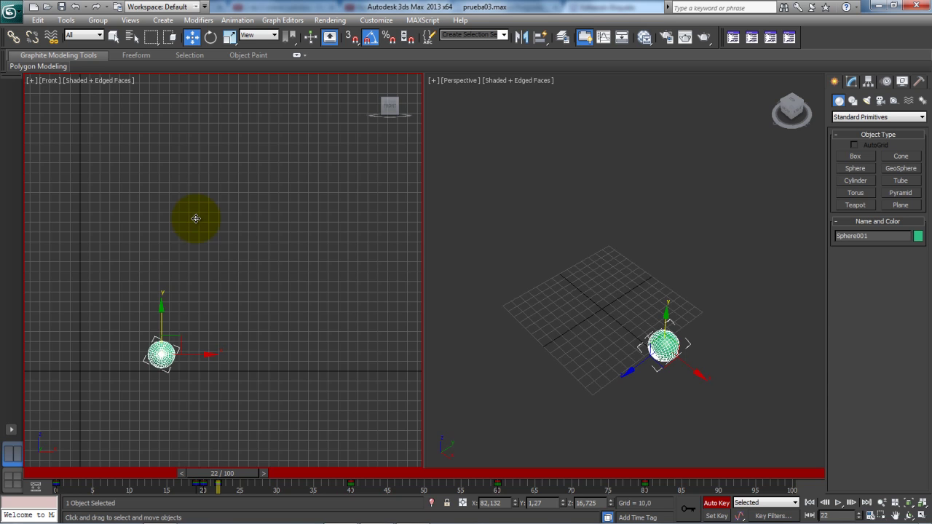
right_click(196, 224)
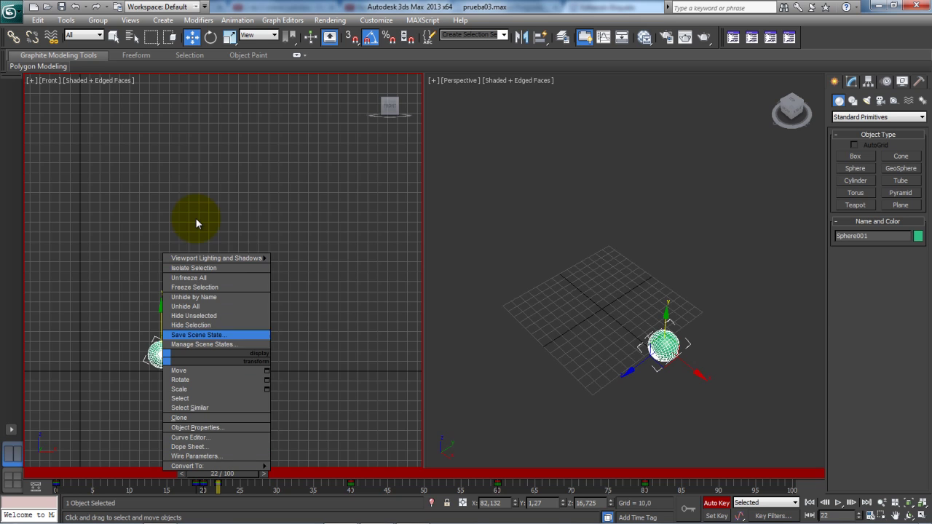
key(Escape)
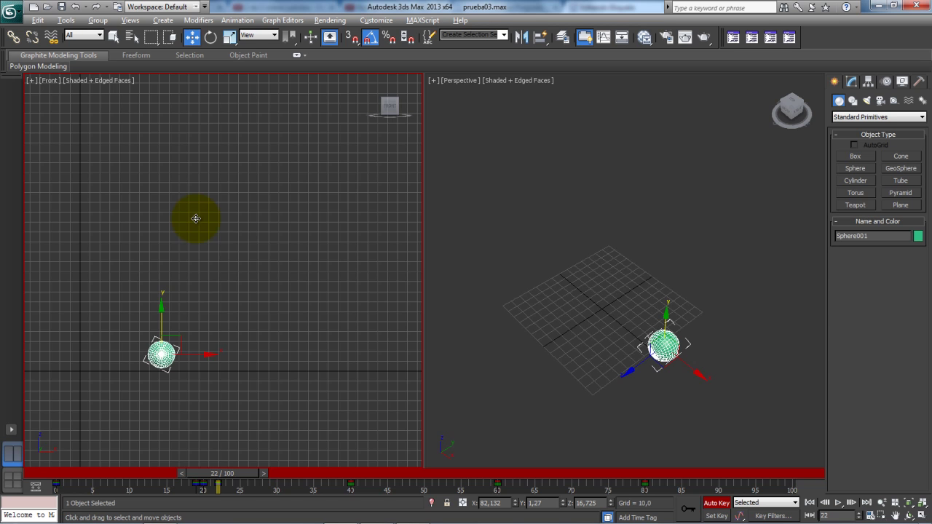
alt+right_click(155, 353)
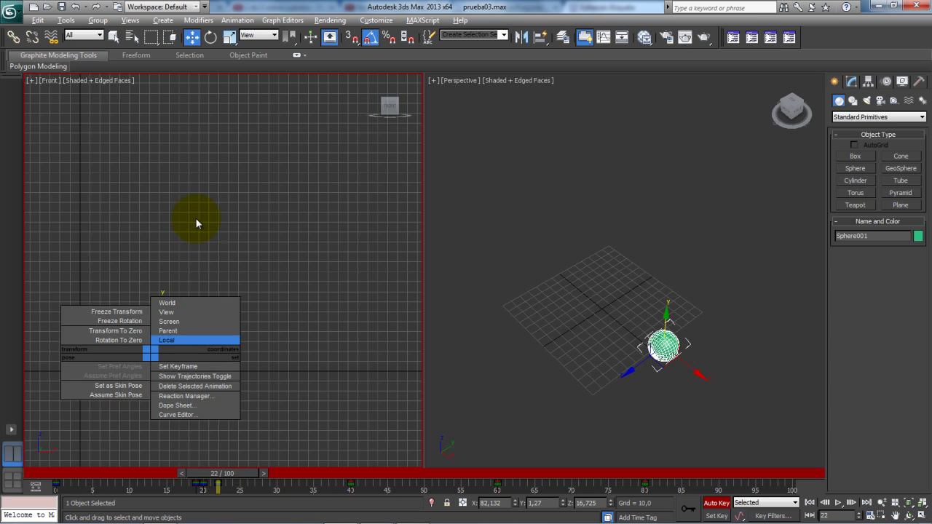
click(167, 340)
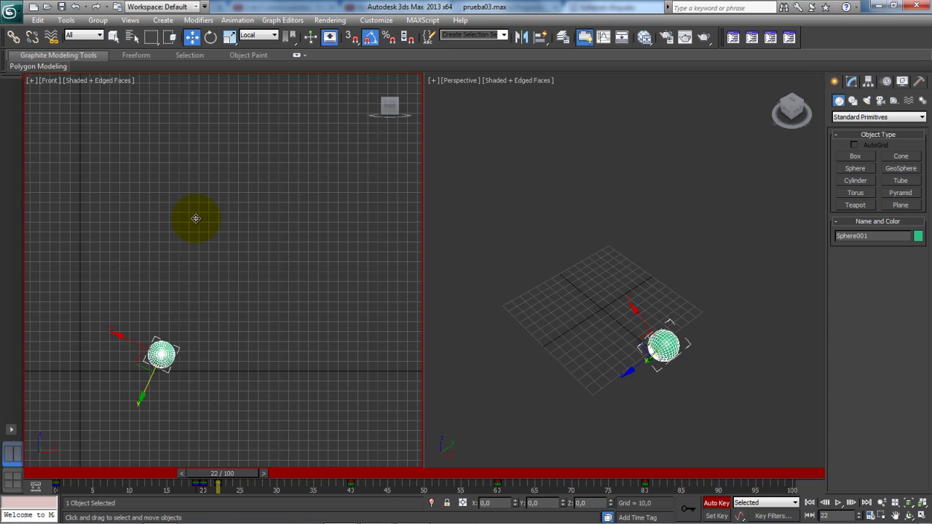
key(r)
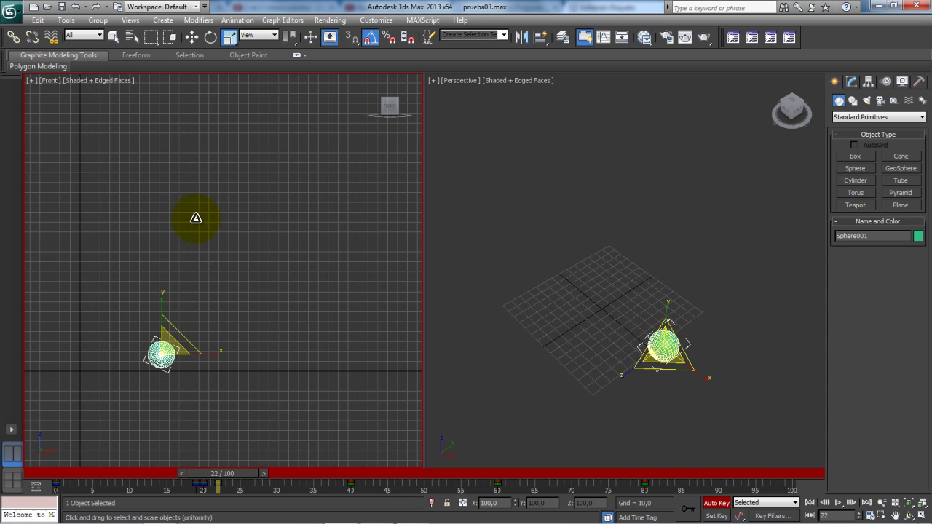
key(w)
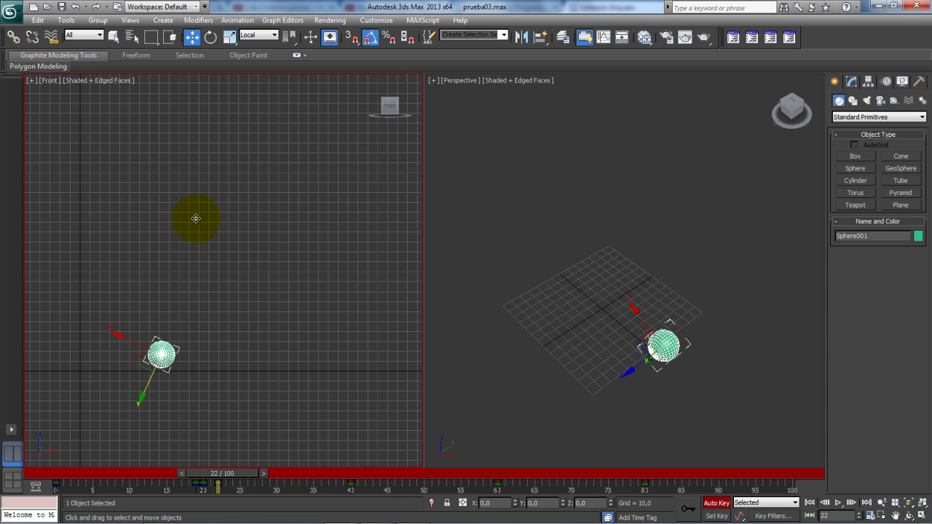
key(r)
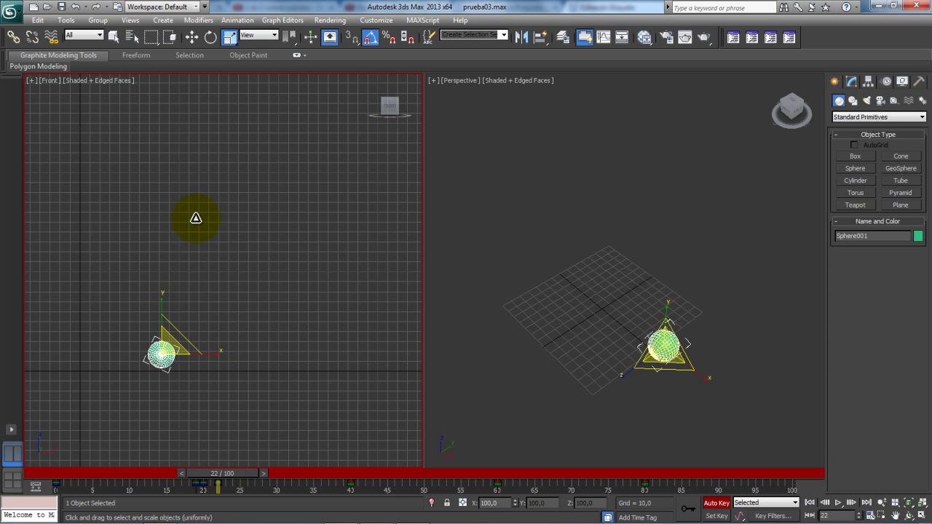
At frame 22, scale the sphere on World axes to about 127% height and 82% width, and rotate it clockwise in the Front view
key(r)
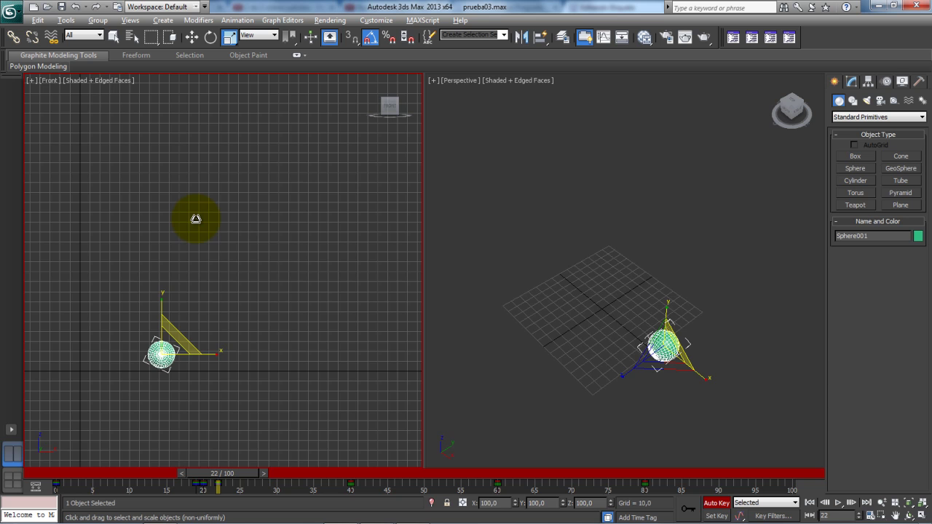
key(r)
right_click(164, 345)
click(208, 295)
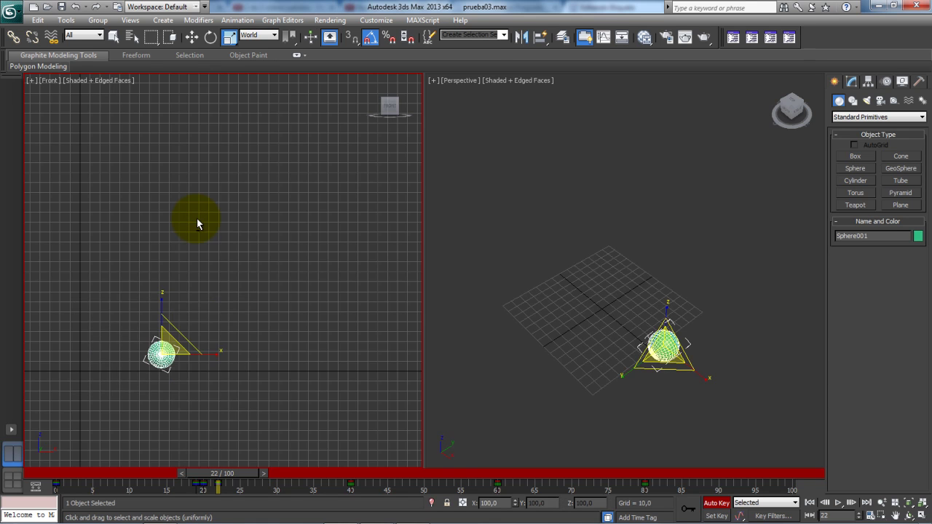
key(r)
drag(162, 309, 161, 293)
drag(215, 354, 206, 354)
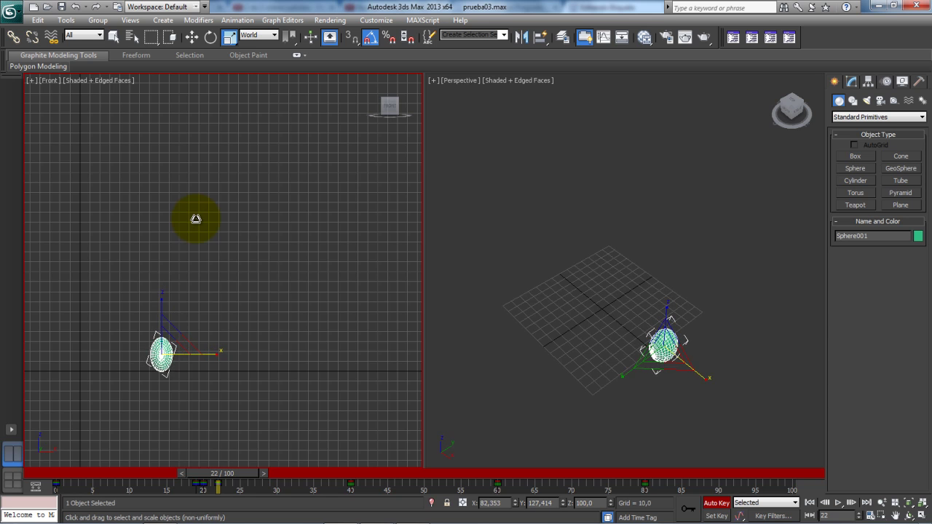
key(e)
drag(175, 311, 198, 323)
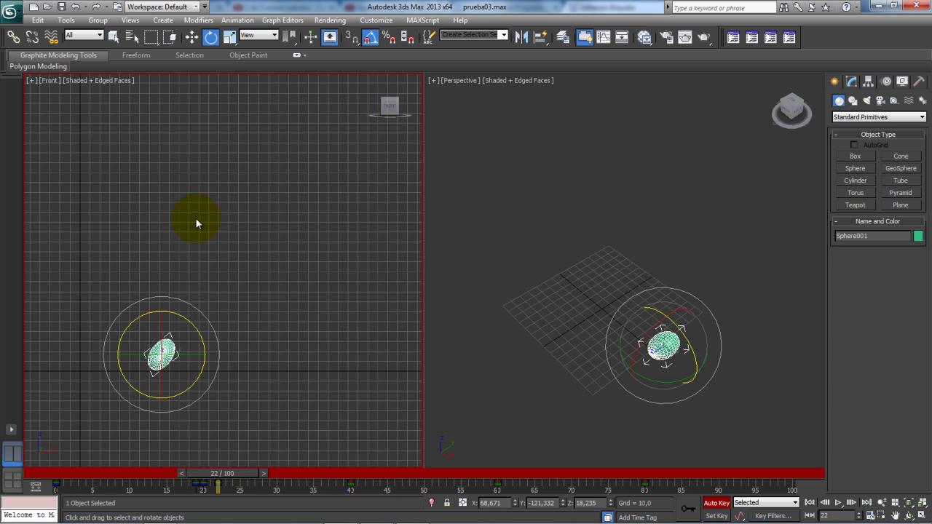
Go to frame 40 and step back and forth through the frames after the first bounce to examine how the stretched sphere rises and spins
mouse_move(222, 473)
mouse_down()
mouse_move(171, 473)
mouse_move(348, 473)
mouse_up()
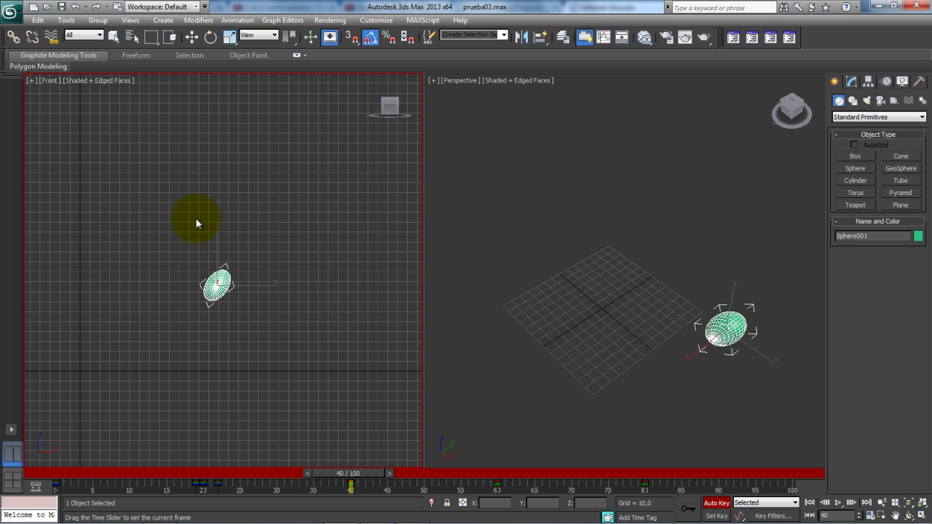
key(comma)
key(comma)
key(comma)
key(comma)
key(comma)
key(comma)
key(comma)
key(comma)
key(comma)
key(comma)
key(comma)
key(comma)
key(comma)
key(comma)
key(comma)
key(comma)
key(comma)
key(comma)
key(comma)
key(comma)
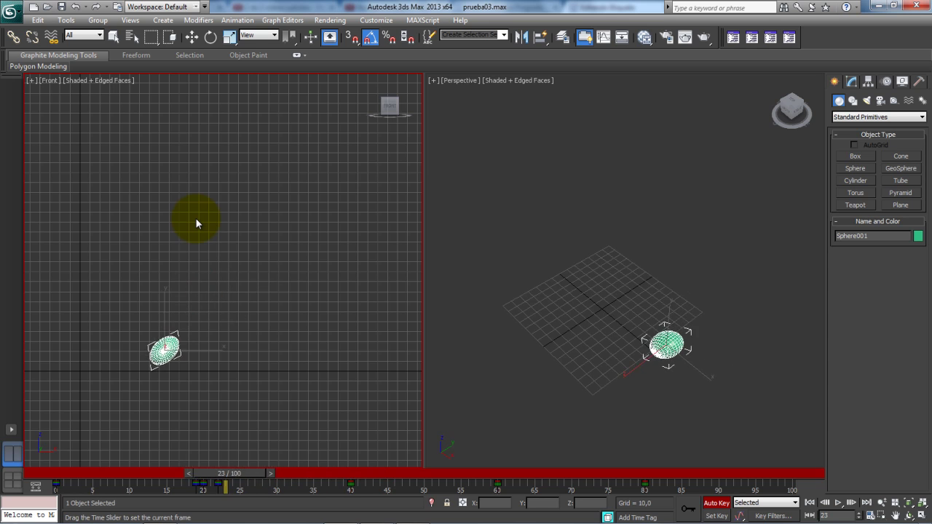
key(period)
key(period)
key(period)
key(period)
key(period)
key(period)
key(period)
key(period)
key(period)
key(period)
key(period)
key(period)
key(period)
key(period)
key(period)
key(period)
key(period)
key(period)
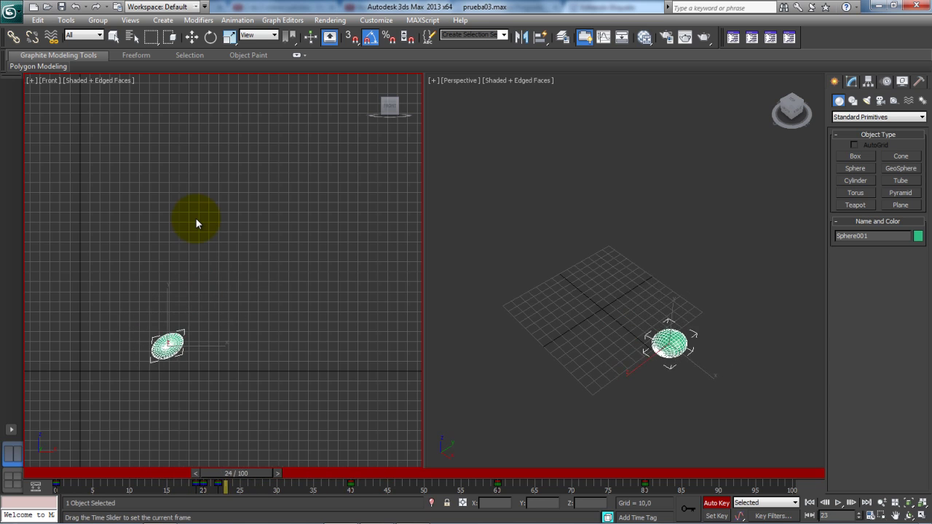
Step repeatedly between the first bounce and frame 40, ending at frame 40, to examine the sphere's shape during the rise
key(period)
key(period)
key(period)
key(period)
key(period)
key(period)
key(comma)
key(comma)
key(comma)
key(comma)
key(comma)
key(comma)
key(comma)
key(comma)
key(comma)
key(comma)
key(comma)
key(comma)
key(comma)
key(comma)
key(comma)
key(comma)
key(comma)
key(comma)
key(comma)
key(comma)
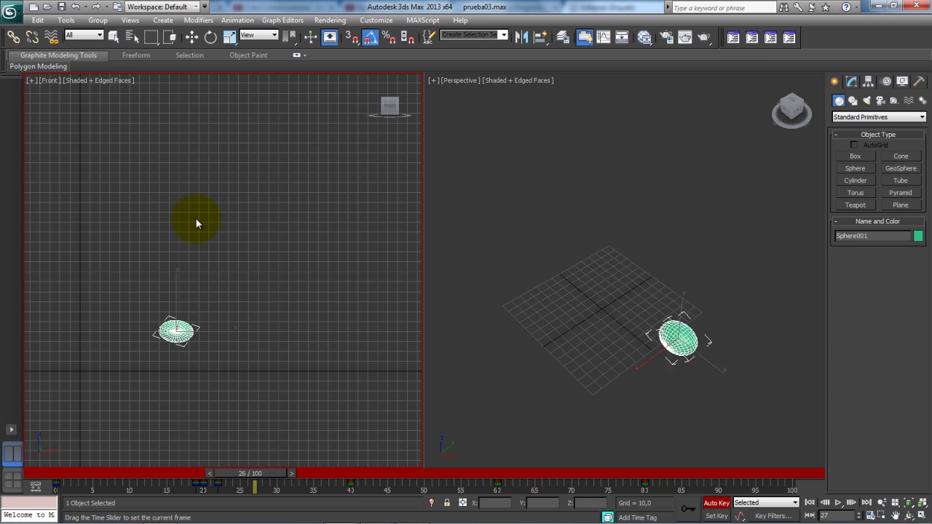
key(comma)
key(comma)
key(comma)
key(comma)
key(comma)
key(comma)
key(comma)
key(comma)
key(period)
key(period)
key(period)
key(period)
key(period)
key(period)
key(period)
key(period)
key(period)
key(period)
key(period)
key(period)
key(period)
key(period)
key(period)
key(period)
key(period)
key(period)
key(period)
key(period)
key(period)
key(period)
key(period)
key(comma)
key(comma)
key(comma)
key(comma)
key(comma)
key(comma)
key(comma)
key(comma)
key(comma)
key(comma)
key(period)
key(period)
key(period)
key(period)
key(period)
key(period)
key(period)
key(period)
key(period)
key(period)
Activate the uniform Scale tool at frame 40 to check the sphere's scale values at the top of the rise
key(e)
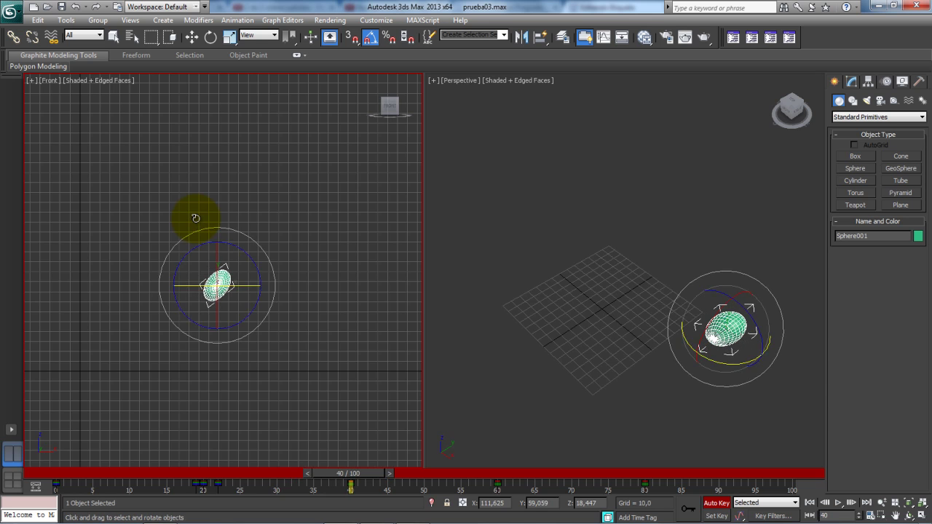
key(r)
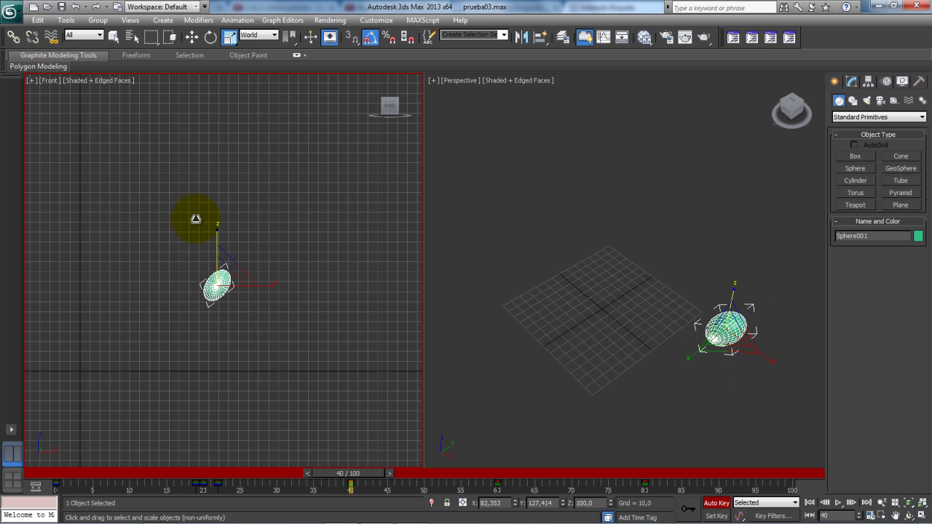
key(r)
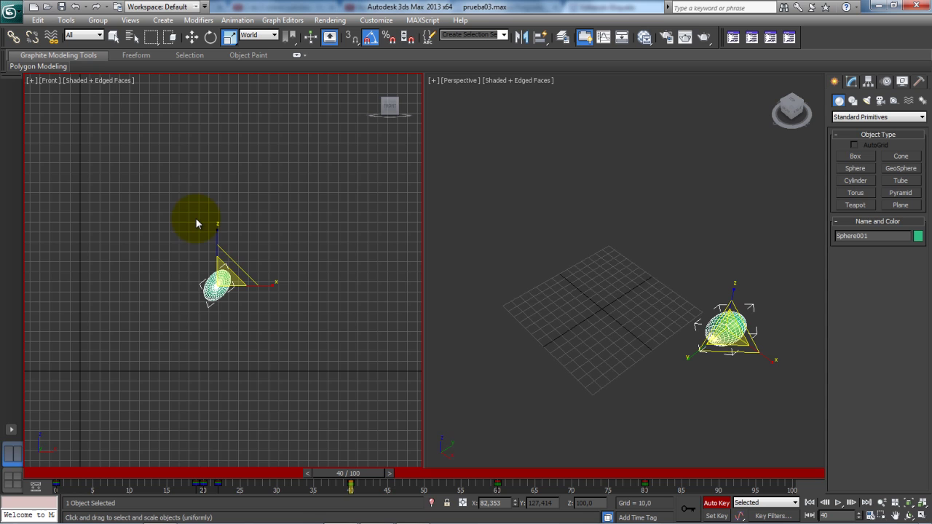
Step backward and forward between frame 40 and the first bounce to review how the stretch carries through the sphere's spin
key(comma)
key(comma)
key(comma)
key(comma)
key(comma)
key(comma)
key(comma)
key(comma)
key(comma)
key(comma)
key(comma)
key(comma)
key(comma)
key(comma)
key(comma)
key(comma)
key(comma)
key(comma)
key(comma)
key(comma)
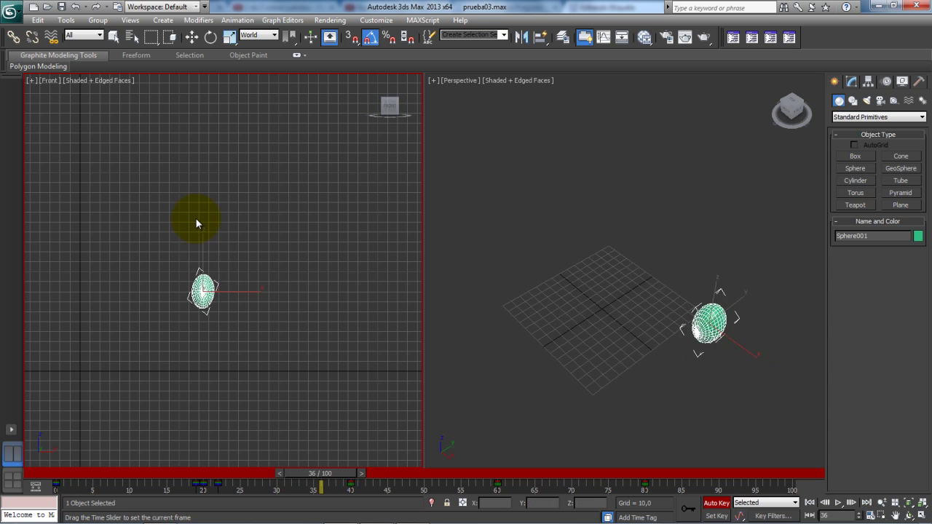
key(period)
key(period)
key(period)
key(period)
key(period)
key(period)
key(period)
key(period)
key(period)
key(period)
key(period)
key(period)
key(period)
key(period)
key(period)
key(period)
key(period)
key(period)
key(period)
key(period)
key(period)
key(period)
key(period)
key(period)
key(period)
key(period)
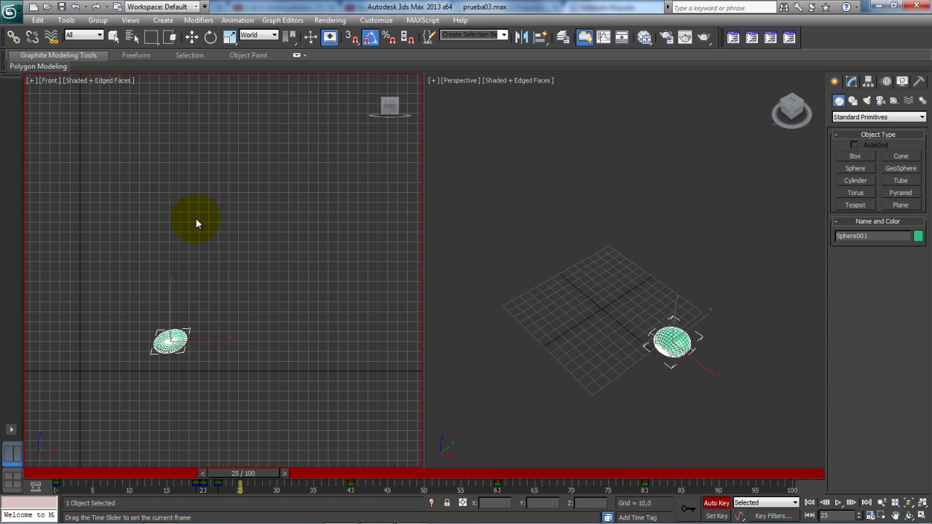
key(comma)
key(comma)
key(comma)
key(comma)
key(comma)
key(comma)
key(comma)
key(comma)
key(comma)
key(comma)
key(comma)
key(comma)
key(comma)
key(comma)
key(comma)
key(comma)
key(comma)
key(comma)
key(comma)
key(comma)
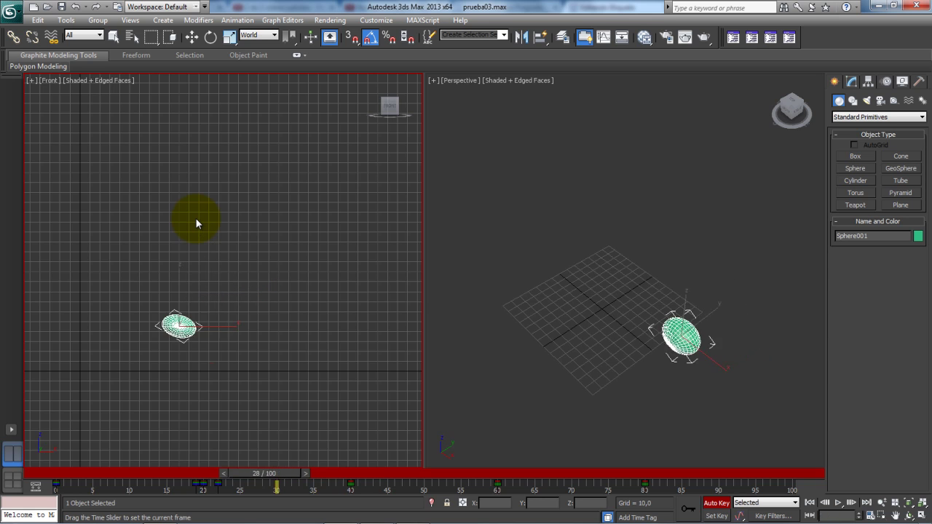
Open the Scale Transform Type-In dialog at frame 0, place it between the viewports, and compare the sphere's scale values with those at frame 40
key(r)
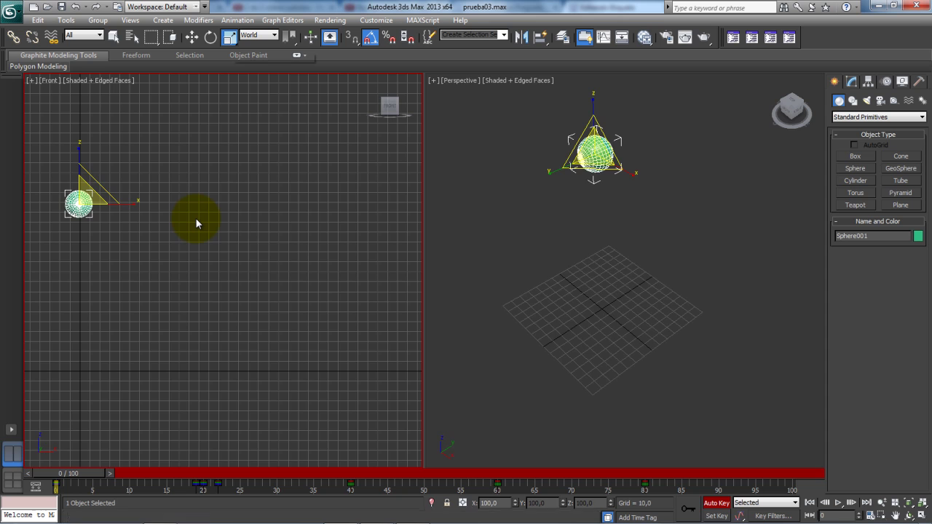
key(F12)
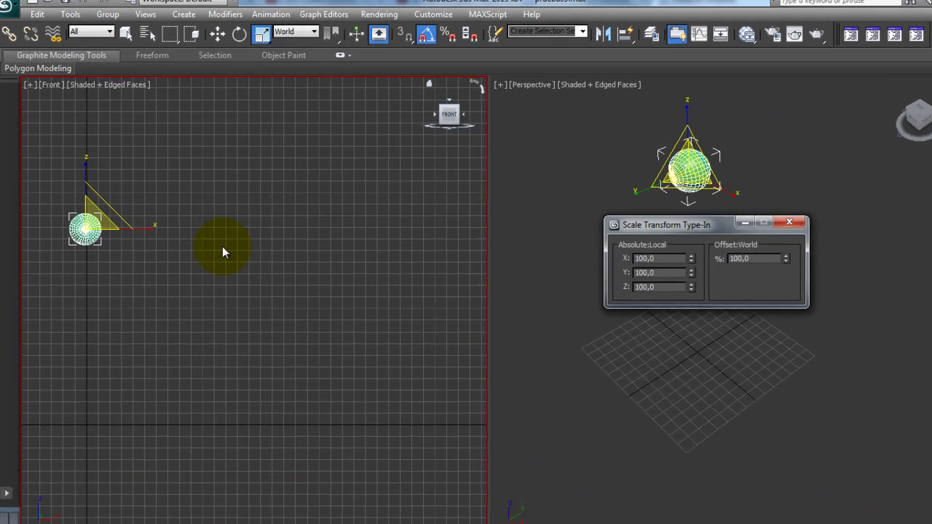
drag(610, 200, 382, 188)
key(Tab)
key(Tab)
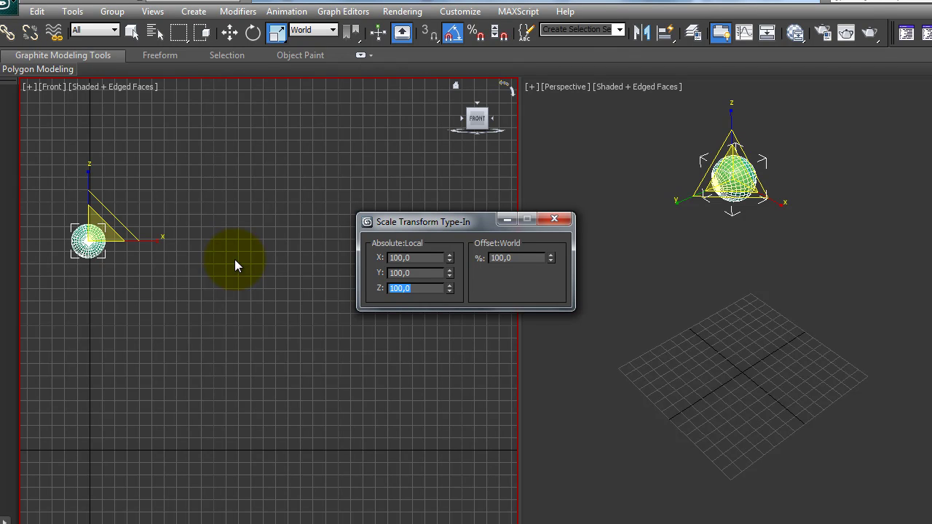
key(Tab)
key(Tab)
key(Tab)
key(Tab)
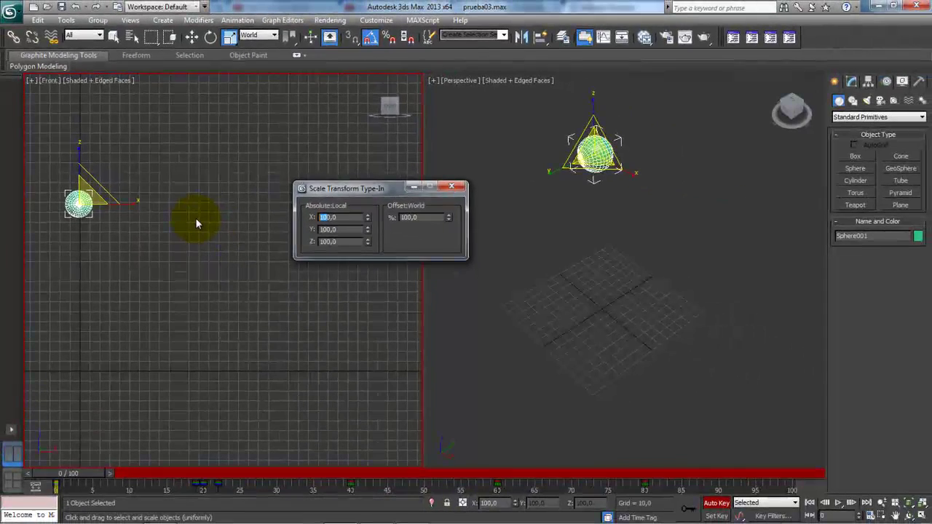
key(slash)
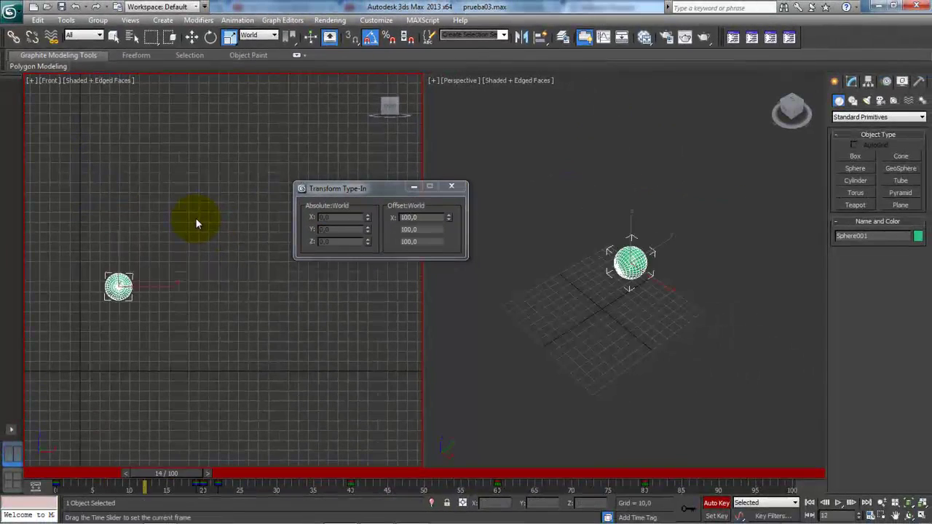
key(slash)
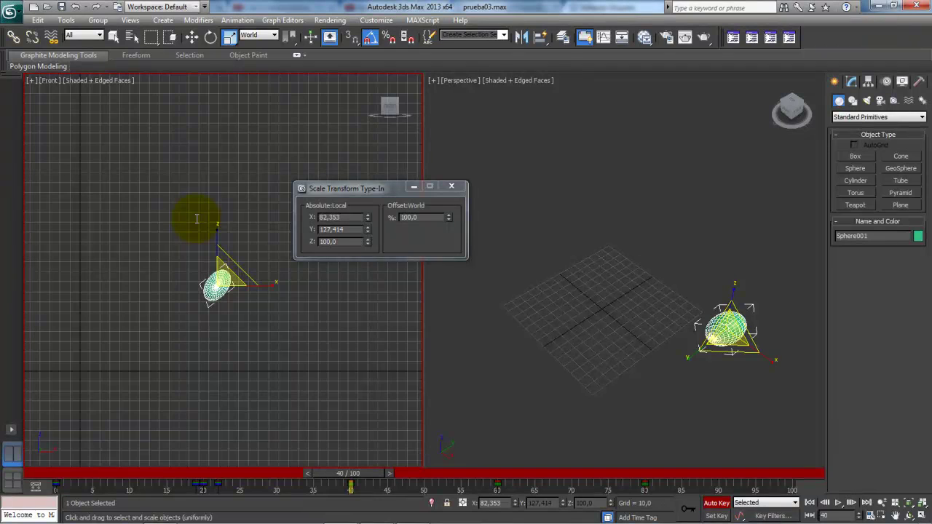
Reset the sphere's X and Y scale to 100 at frame 40 and close the Scale Transform Type-In dialog
drag(342, 218, 197, 219)
text(10)
key(Tab)
text(1)
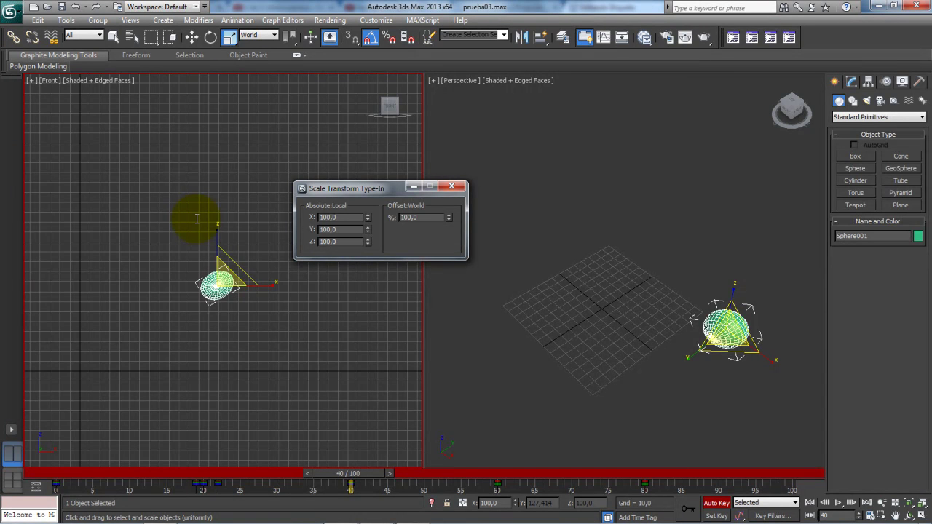
key(shift+Tab)
key(F12)
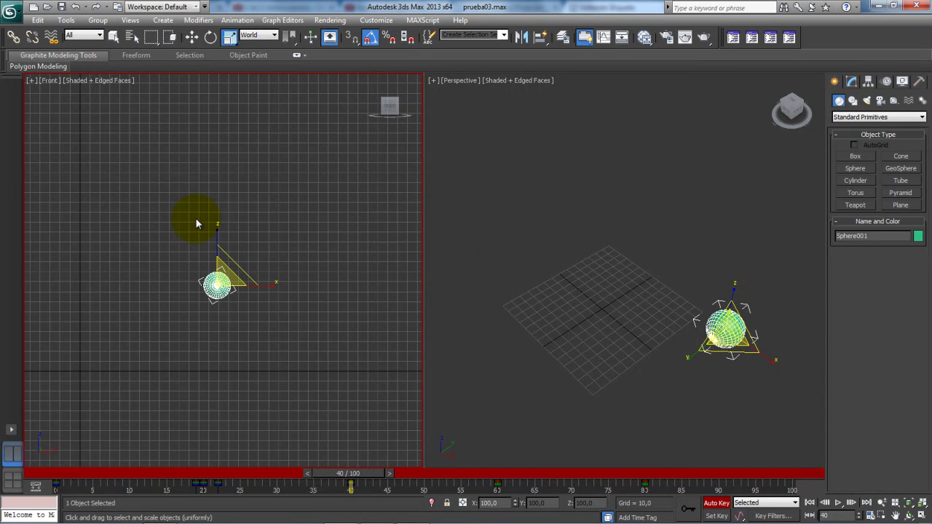
Step back and forth between frame 40 and the first bounce, checking the sphere's shape and its scale values at frame 28
key(comma)
key(comma)
key(comma)
key(comma)
key(comma)
key(comma)
key(comma)
key(comma)
key(comma)
key(comma)
key(comma)
key(comma)
key(comma)
key(comma)
key(comma)
key(comma)
key(comma)
key(comma)
key(comma)
key(comma)
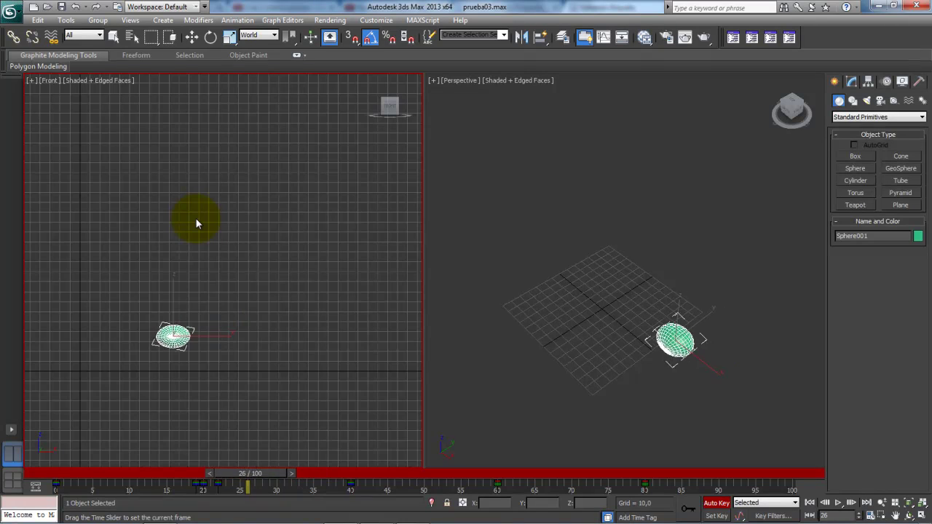
key(comma)
key(comma)
key(comma)
key(comma)
key(comma)
key(comma)
key(comma)
key(comma)
key(comma)
key(period)
key(period)
key(period)
key(period)
key(period)
key(period)
key(period)
key(period)
key(period)
key(period)
key(period)
key(period)
key(period)
key(period)
key(period)
key(period)
key(period)
key(period)
key(period)
key(period)
key(comma)
key(comma)
key(comma)
key(comma)
key(comma)
key(comma)
key(comma)
key(comma)
key(comma)
key(comma)
key(comma)
key(comma)
key(comma)
key(comma)
key(comma)
key(comma)
key(comma)
key(comma)
key(comma)
key(comma)
key(period)
key(period)
key(period)
key(period)
key(period)
key(period)
key(period)
key(period)
key(period)
key(period)
key(period)
key(period)
key(period)
key(period)
key(period)
key(period)
key(period)
key(period)
key(period)
key(period)
key(comma)
key(comma)
key(comma)
key(comma)
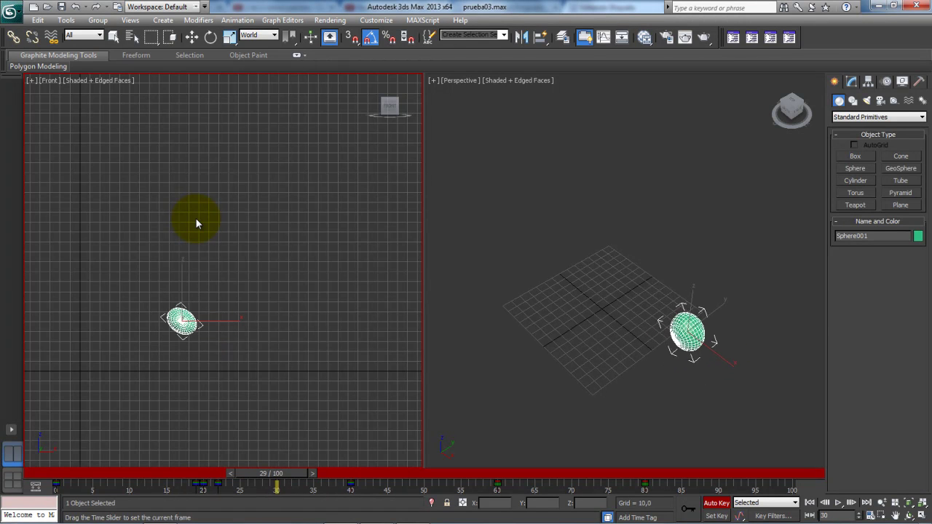
key(r)
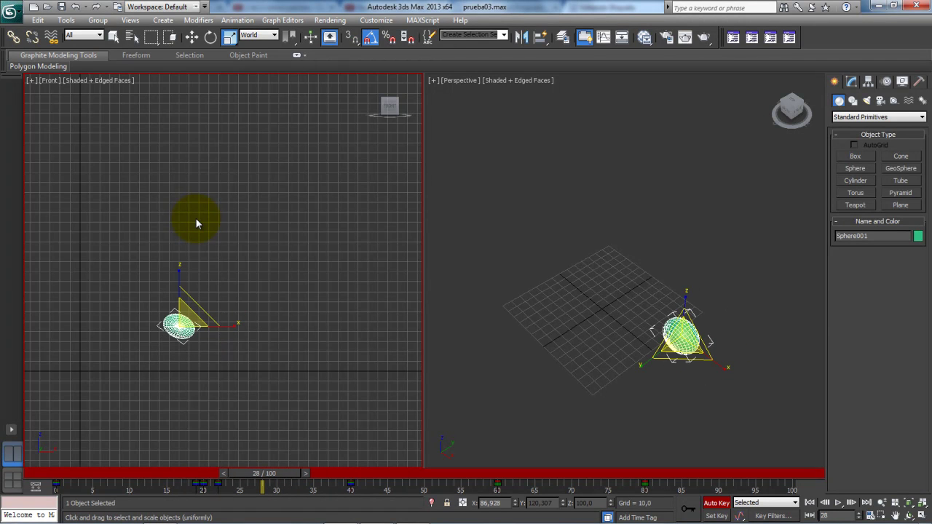
key(q)
Key the undeformed sphere at frames 59 and 62, on either side of the second bounce, and return to frame 60
key(period)
key(period)
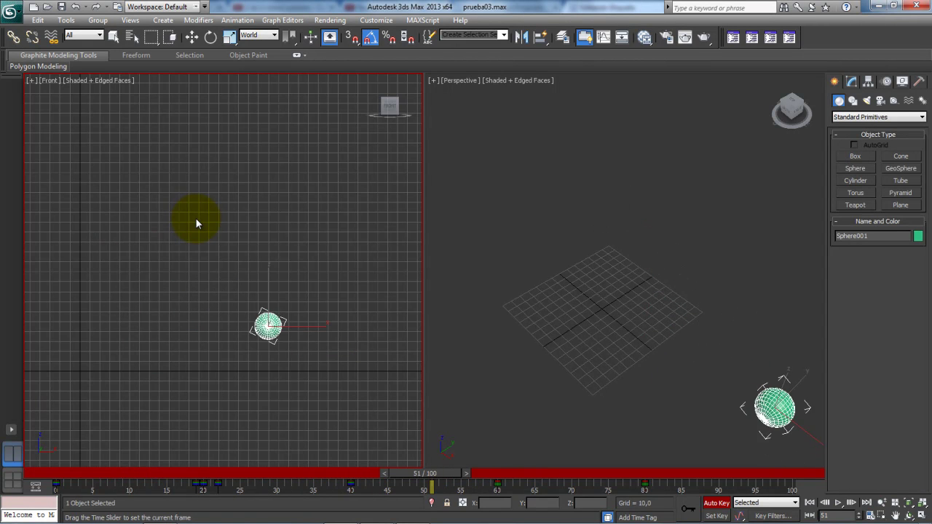
key(r)
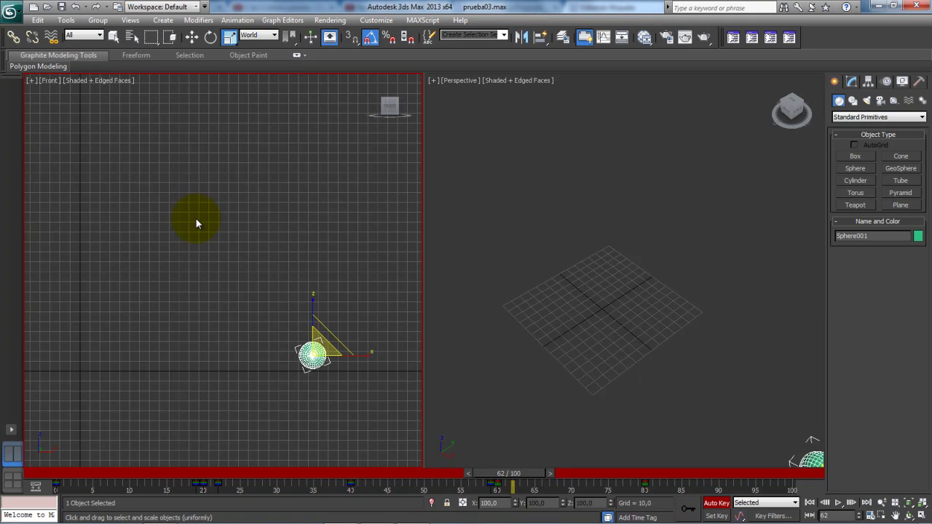
key(comma)
key(comma)
key(comma)
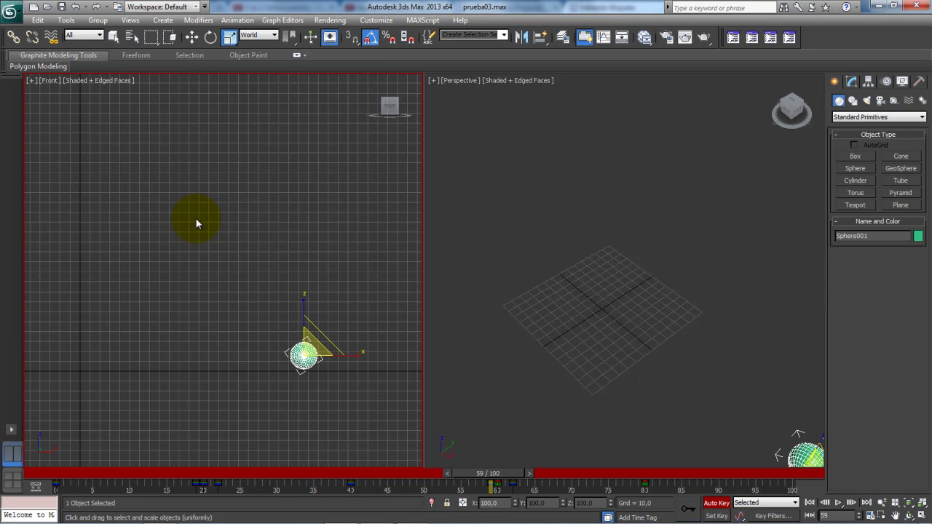
key(period)
key(period)
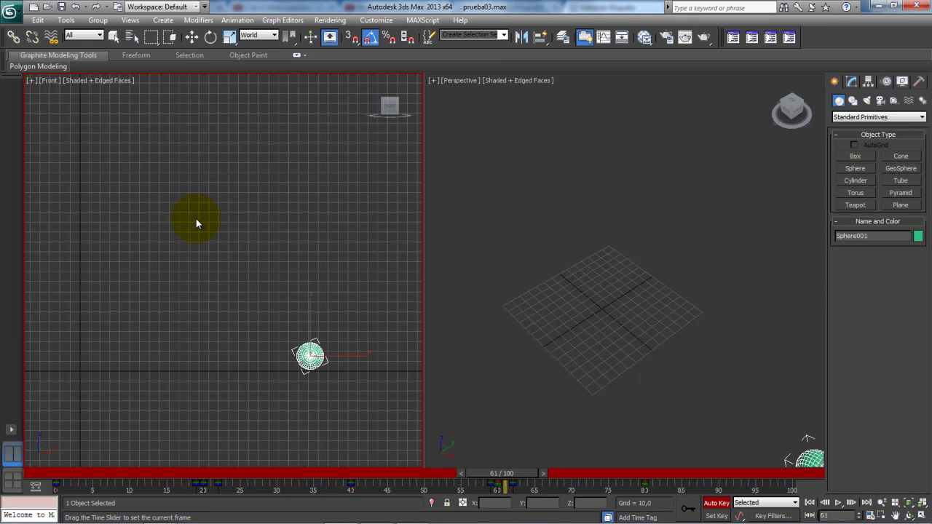
key(comma)
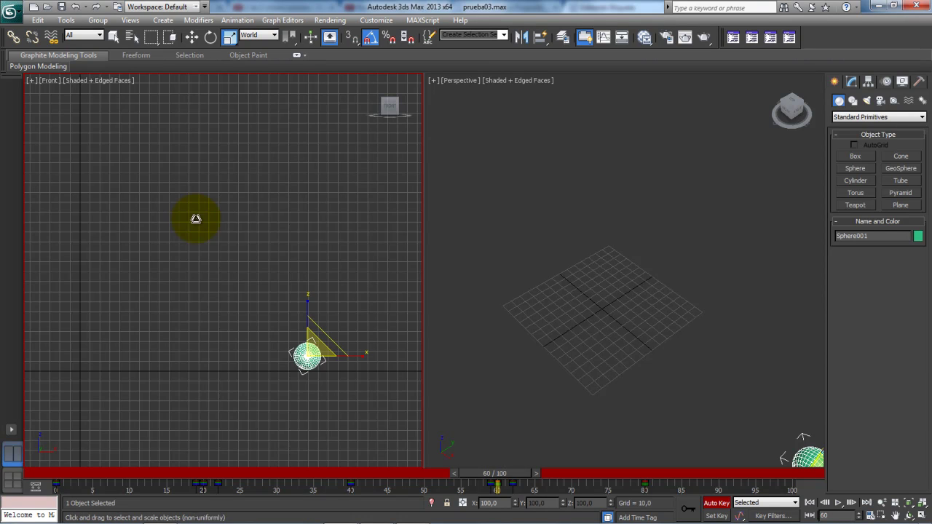
Squash the sphere vertically and widen it horizontally at frame 60, to a scale of about X 109.2, Y 83.3, Z 104.3
drag(308, 313, 307, 324)
drag(358, 356, 365, 356)
middle_drag(698, 371, 617, 309)
drag(684, 413, 680, 418)
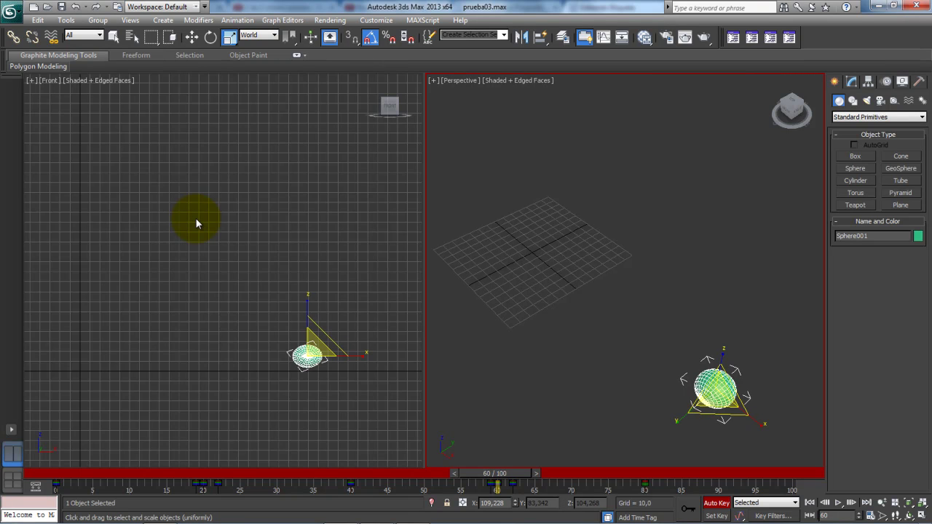
Switch the Move tool to World coordinates and lower the squashed sphere at frame 60 to a Z position of about 11.1
key(w)
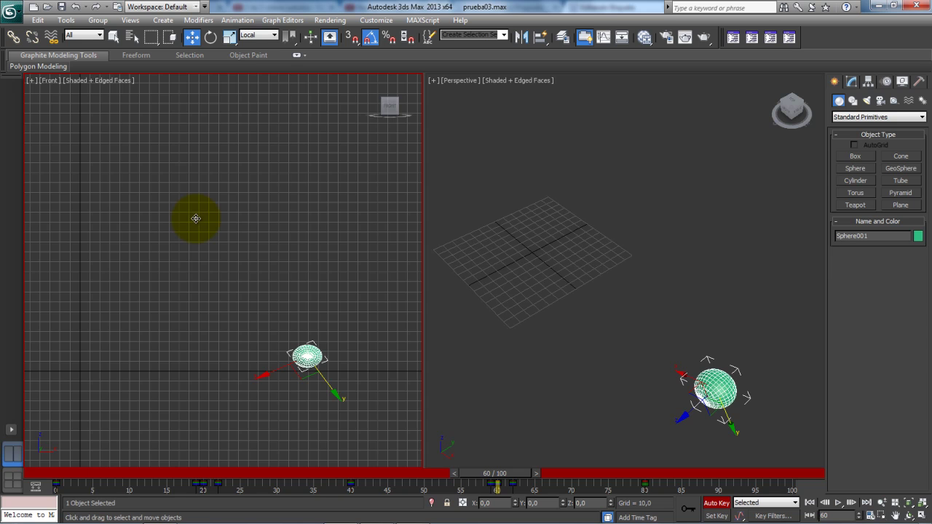
alt+right_click(196, 218)
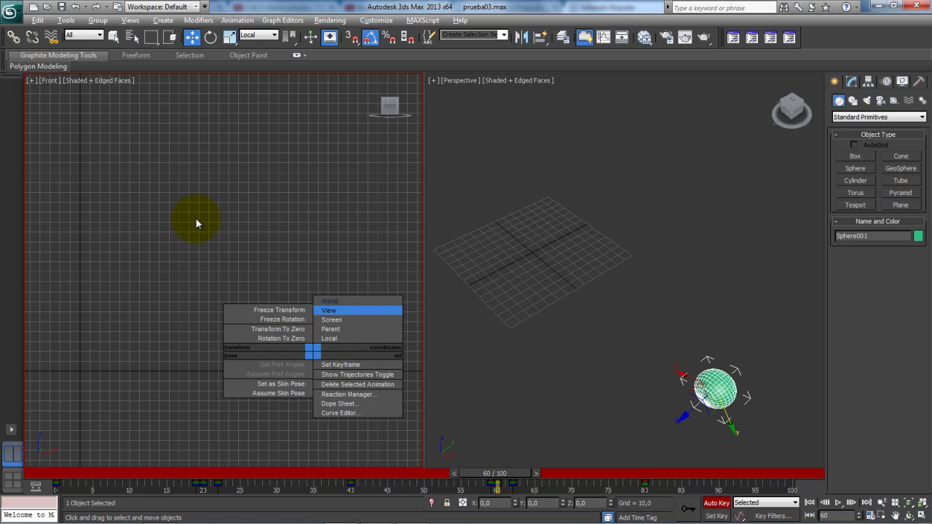
click(330, 301)
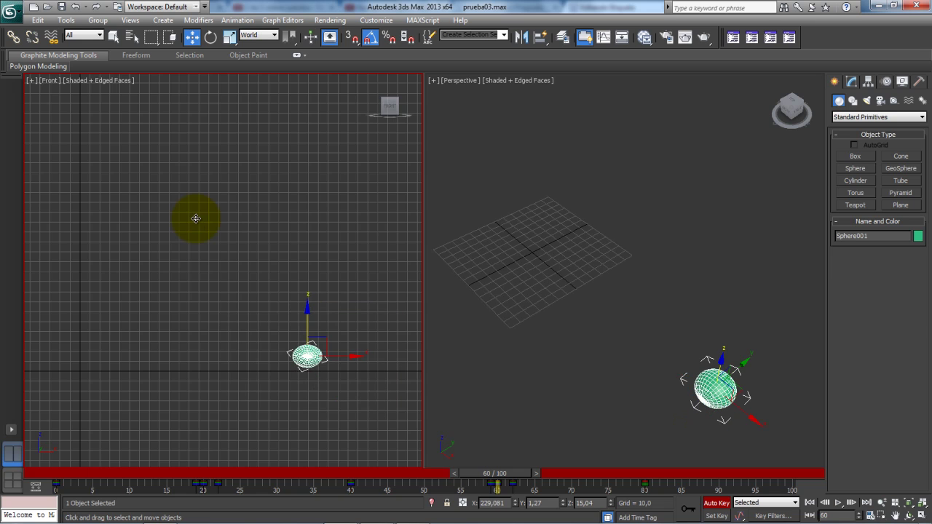
drag(307, 314, 307, 318)
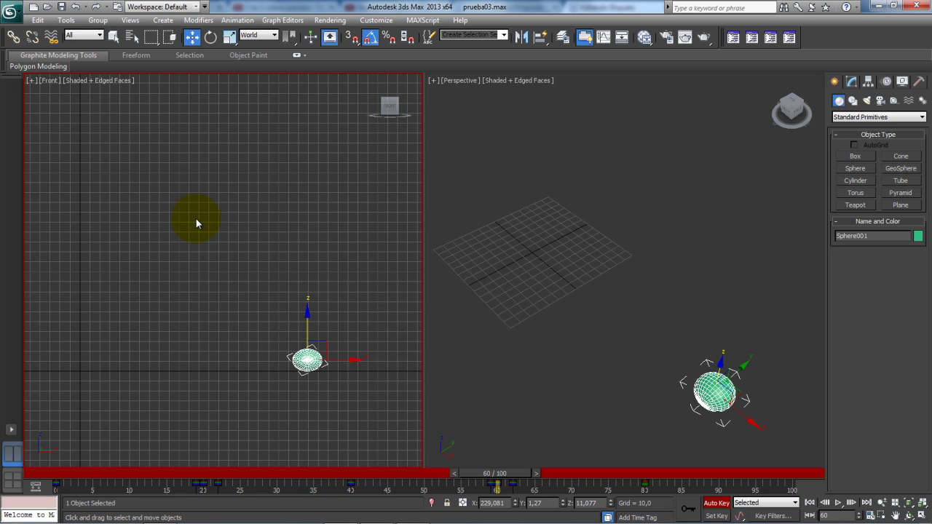
mouse_move(495, 473)
mouse_down()
mouse_move(186, 473)
mouse_move(495, 473)
mouse_up()
key(w)
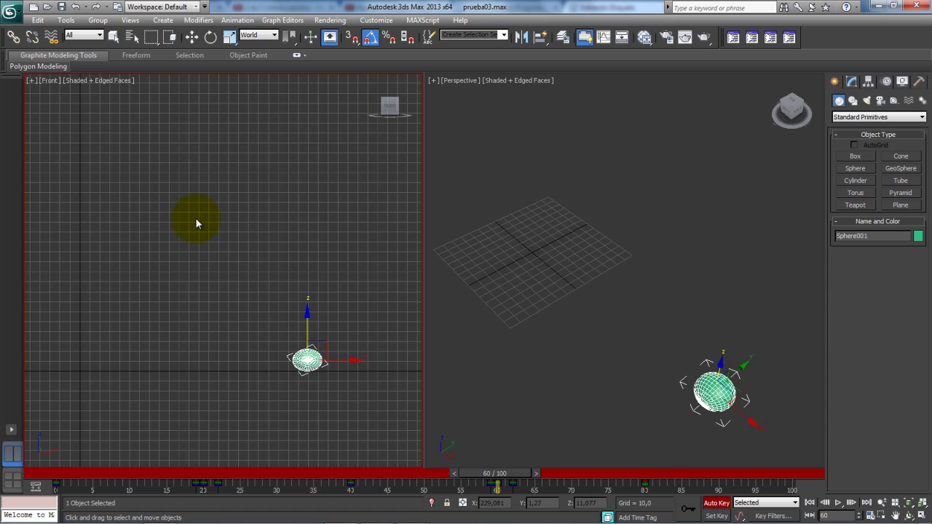
Stretch the sphere vertically and narrow it horizontally at frame 62, to a scale of about X 93.4, Y 113.2, Z 95.3
key(r)
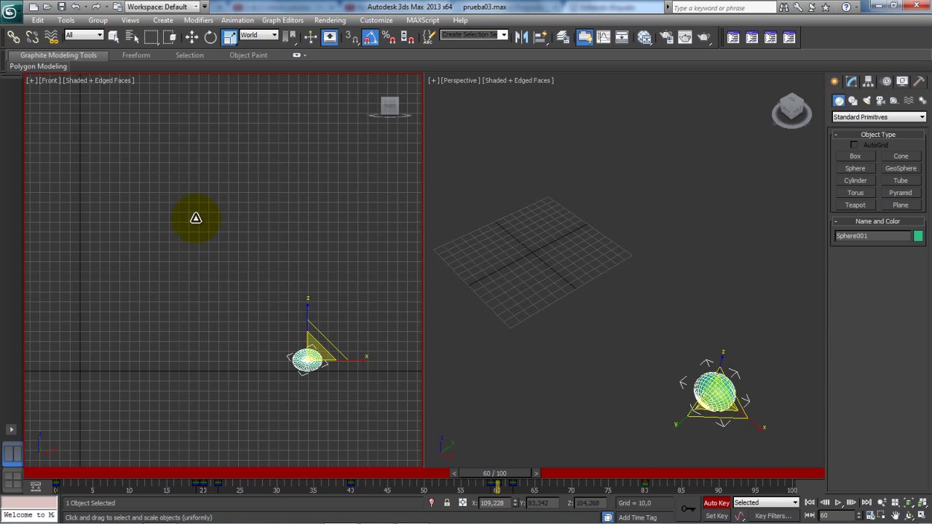
key(r)
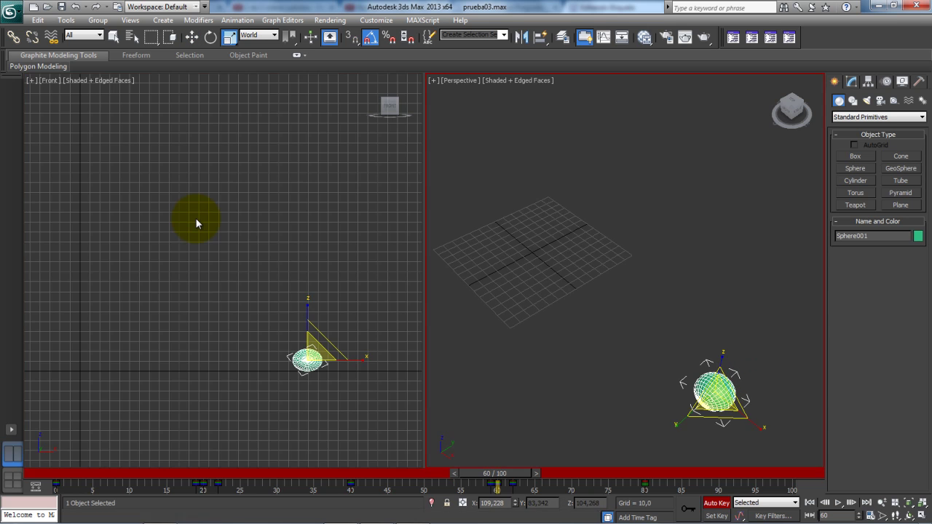
key(period)
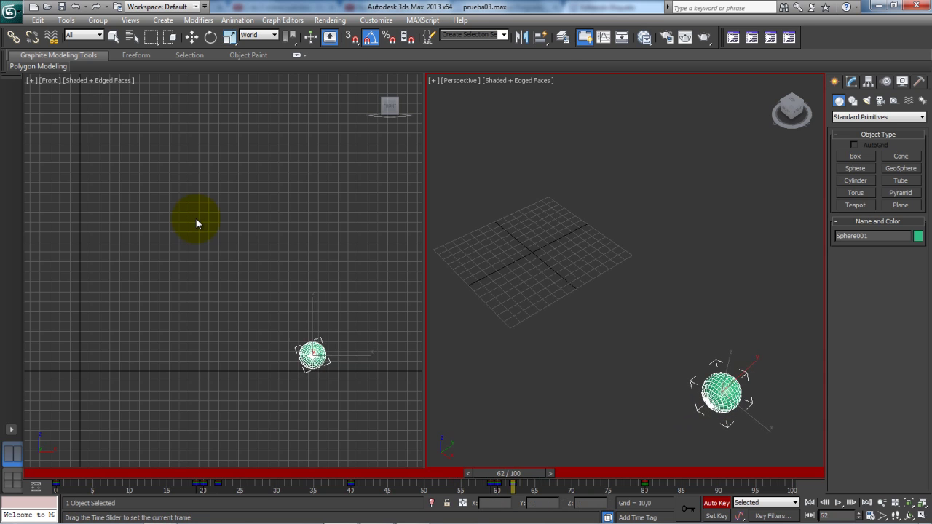
key(period)
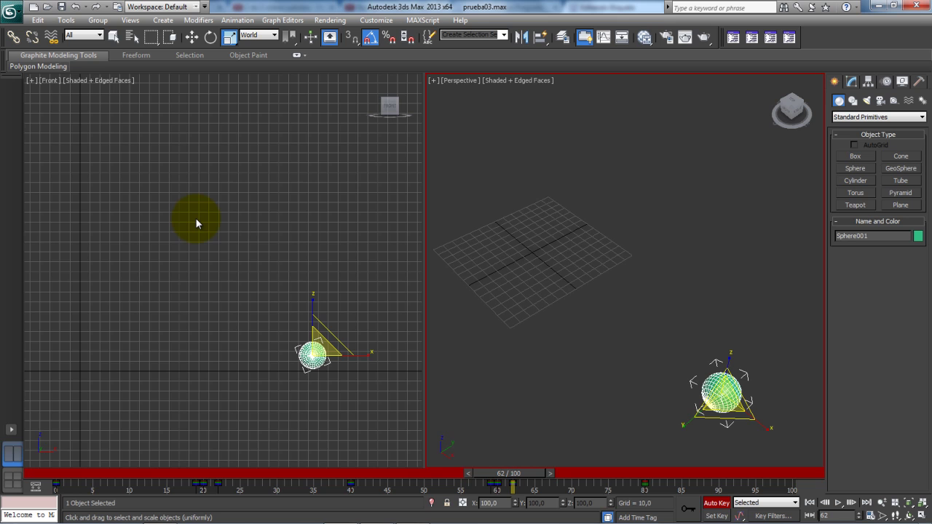
right_click(195, 223)
key(r)
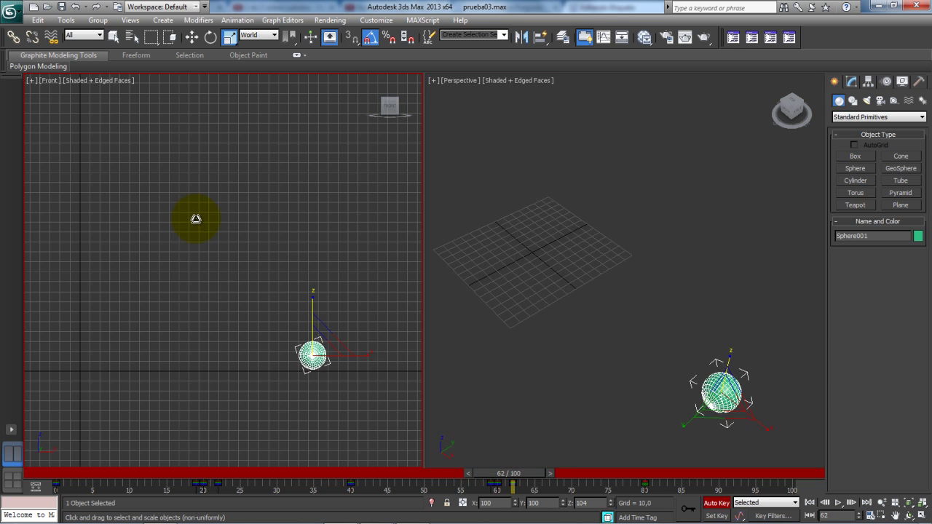
key(F5)
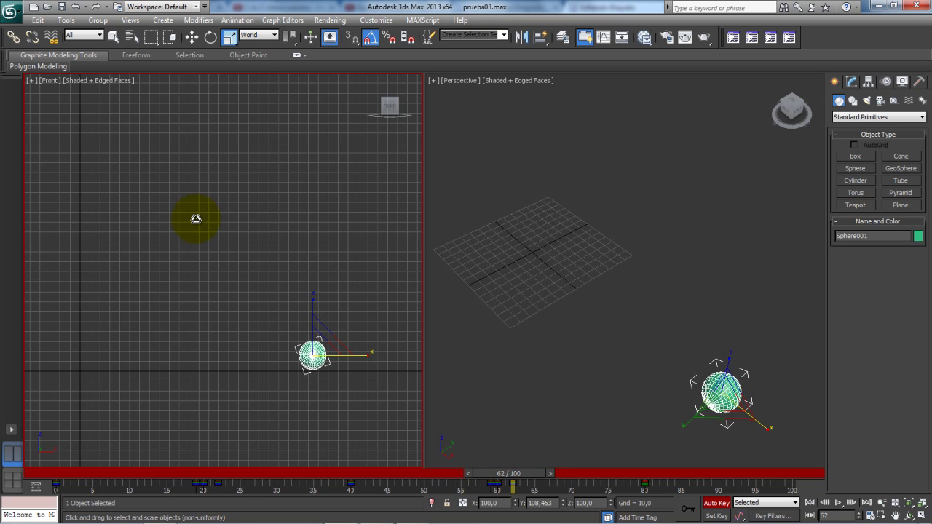
key(F7)
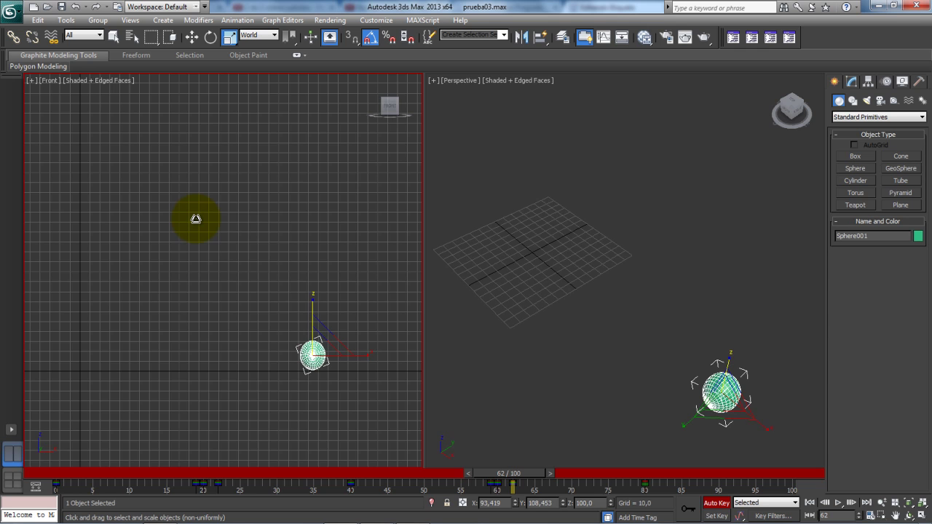
key(F8)
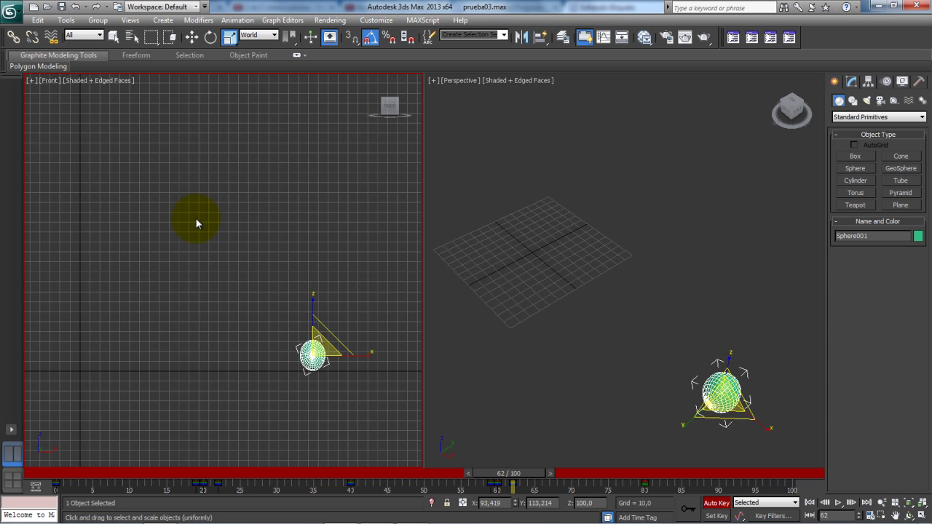
key(F8)
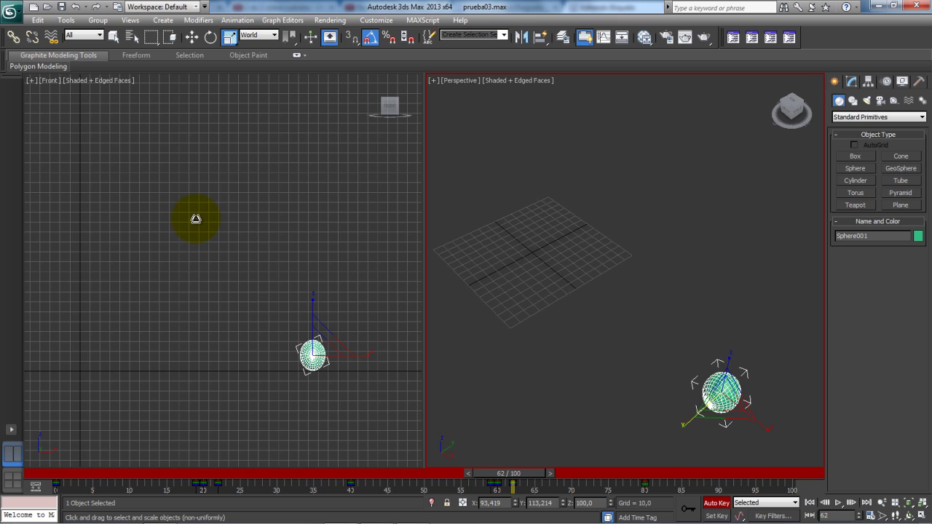
key(F8)
Review the sphere's motion and deformation through the second bounce, ending at frame 80
key(e)
right_click(196, 224)
drag(196, 218, 196, 219)
key(/)
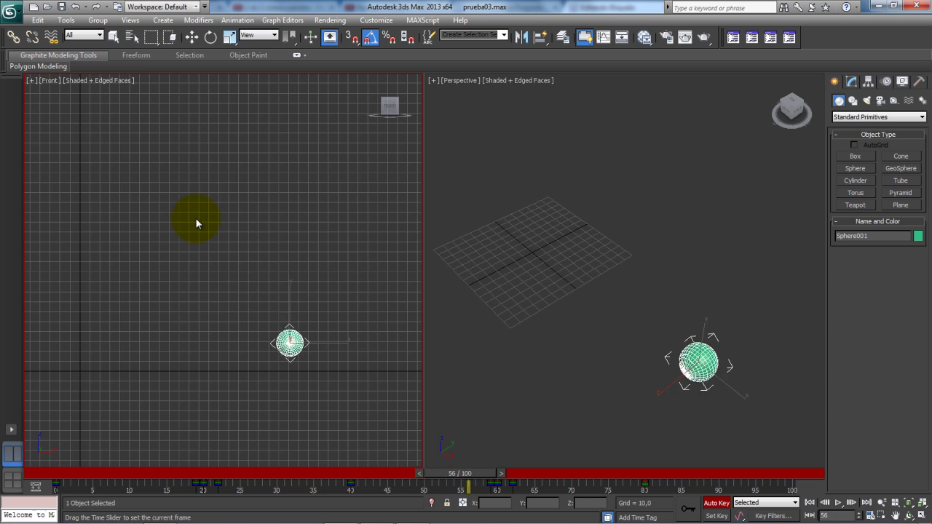
key(/)
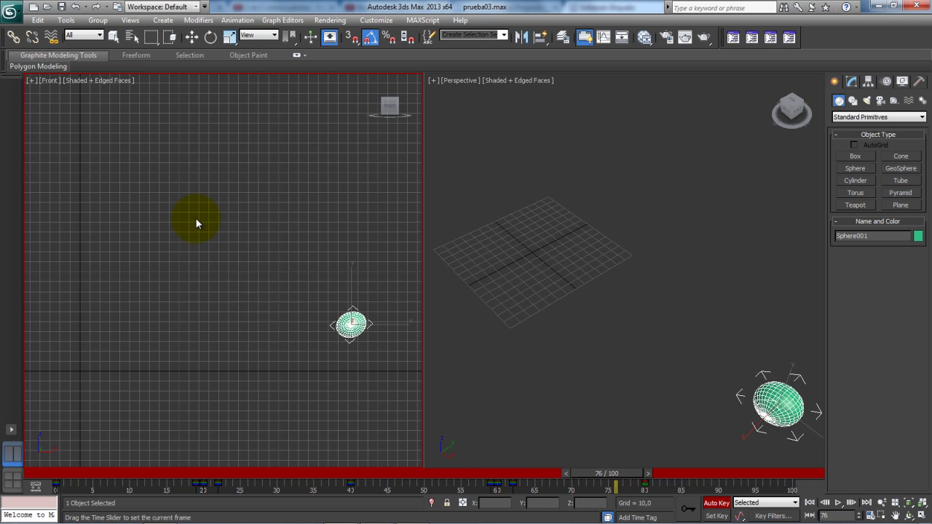
key(e)
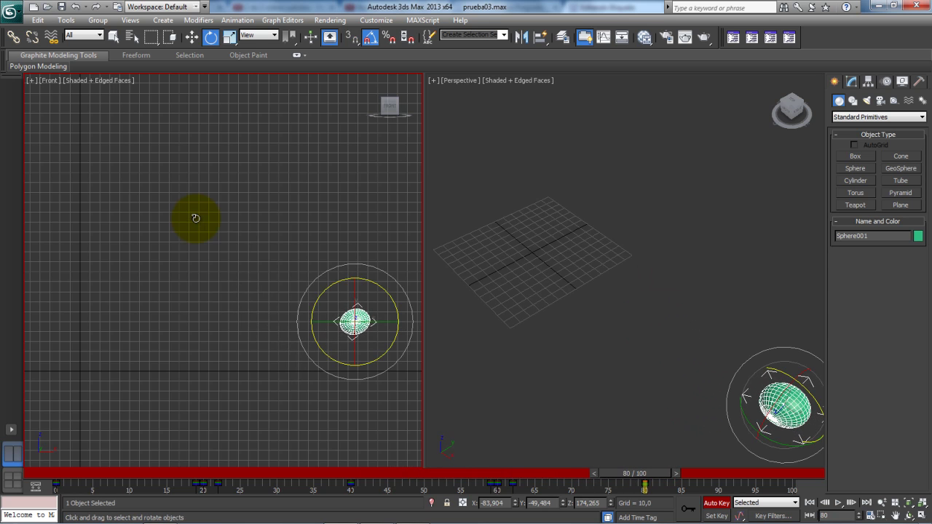
Reset the sphere's X, Y and Z scale to 100 at frame 80 using the Scale Transform Type-In dialog, and close it
key(r)
key(F12)
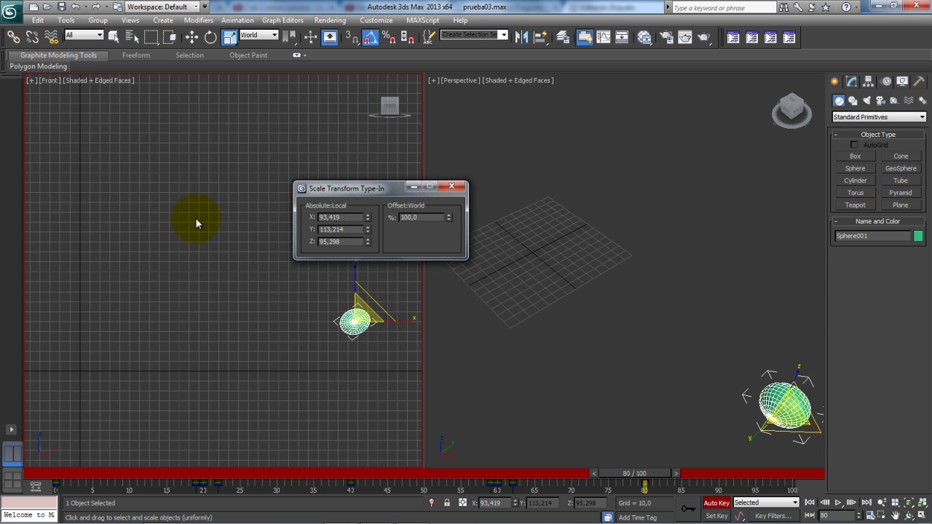
text(100)
key(Tab)
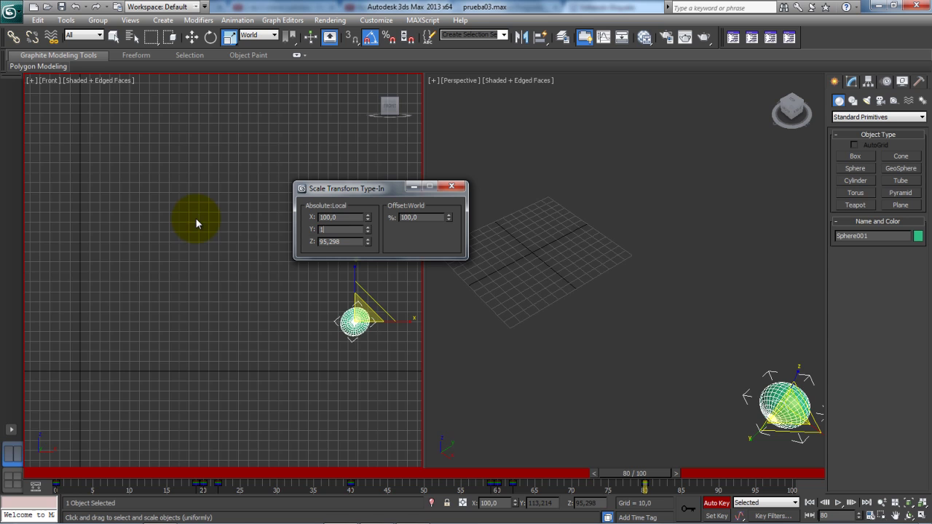
key(Tab)
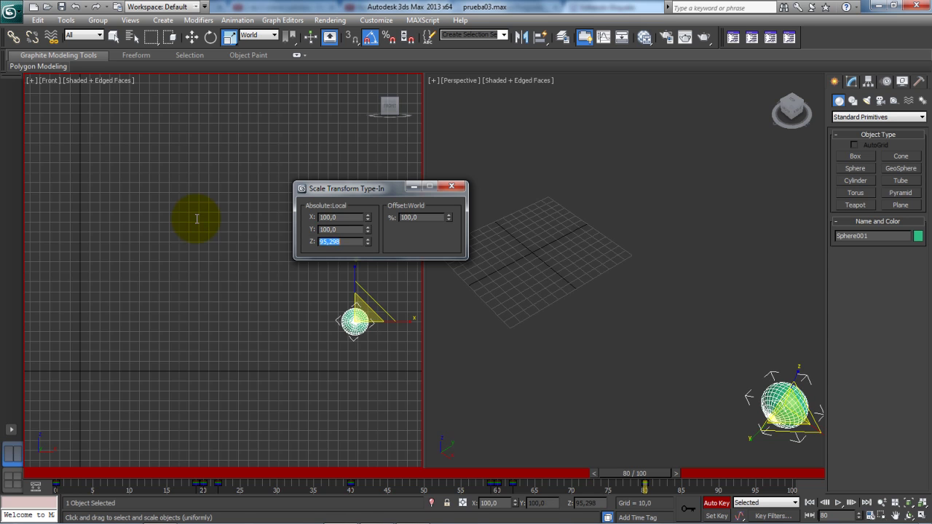
key(Return)
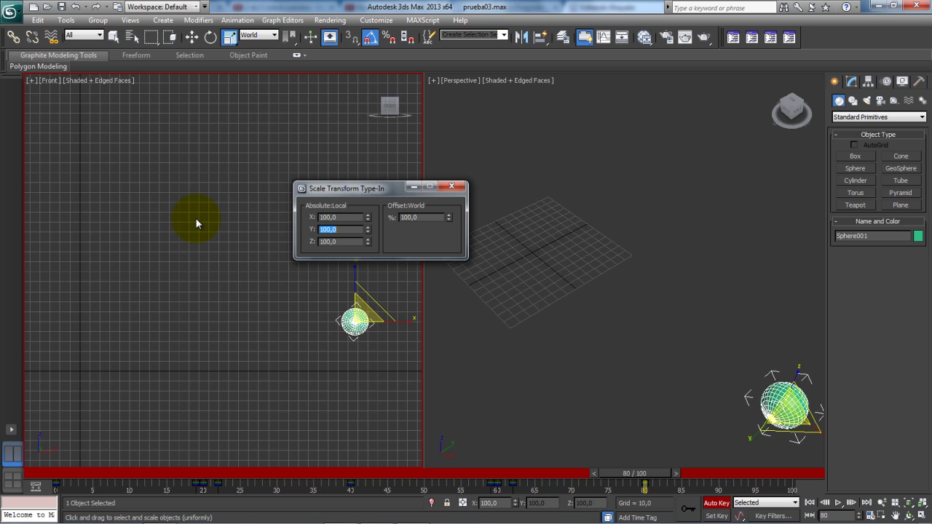
key(F12)
Play the animation from frame 0, restarting it from the beginning, to review the bounces
drag(634, 473, 68, 473)
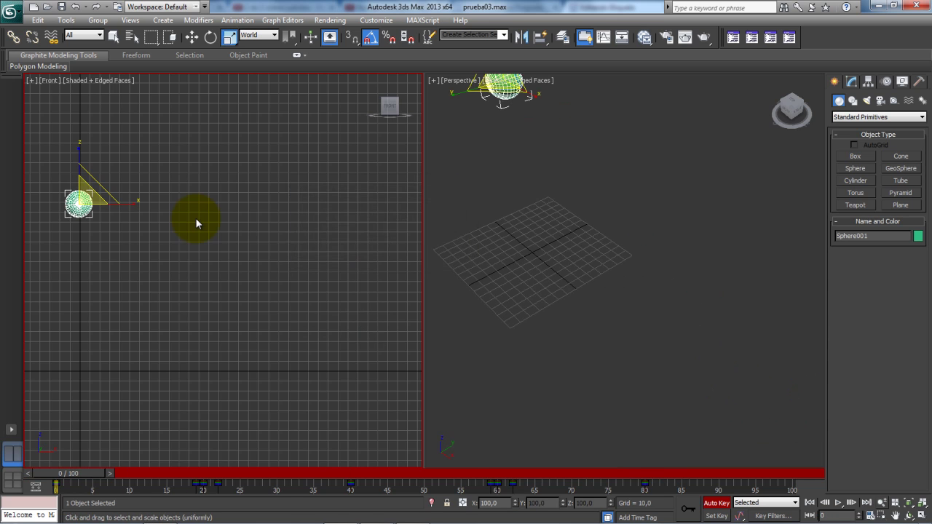
key(slash)
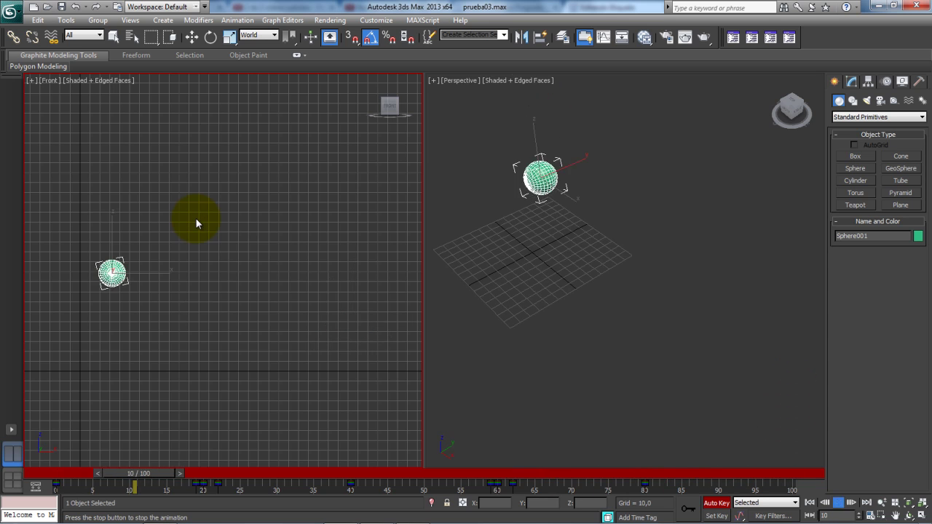
key(slash)
key(Home)
key(slash)
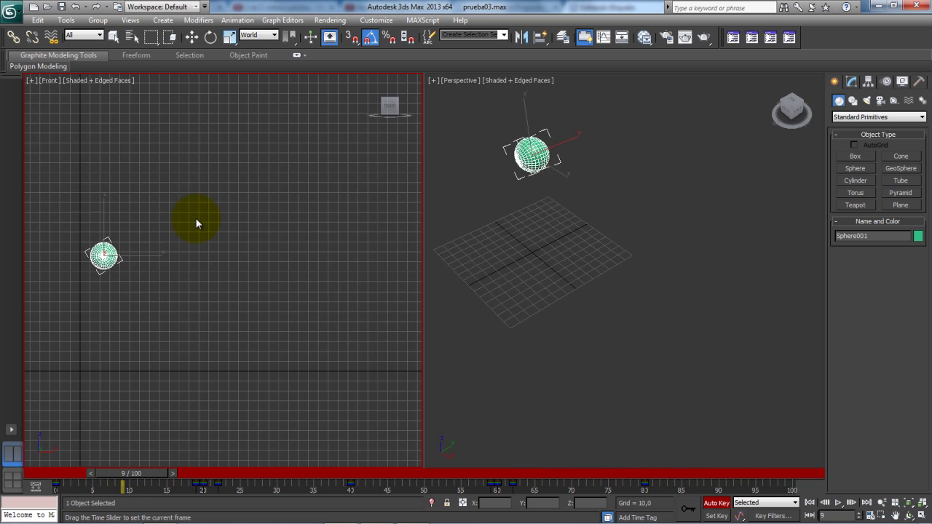
Review the sphere's animation through both bounces, up to about frame 80
key(slash)
key(period)
key(period)
key(period)
key(period)
key(period)
key(period)
key(period)
key(period)
key(period)
key(period)
key(period)
key(period)
key(period)
key(period)
key(period)
key(period)
key(period)
key(period)
key(period)
key(period)
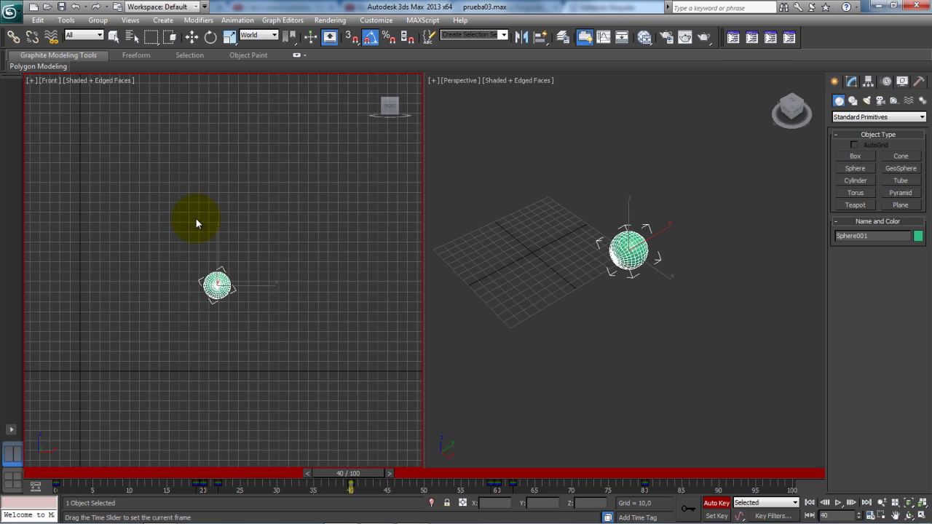
key(comma)
key(comma)
key(comma)
key(comma)
key(comma)
key(comma)
key(comma)
key(comma)
key(comma)
key(comma)
key(comma)
key(comma)
key(comma)
key(comma)
key(comma)
key(comma)
key(comma)
key(comma)
key(comma)
key(comma)
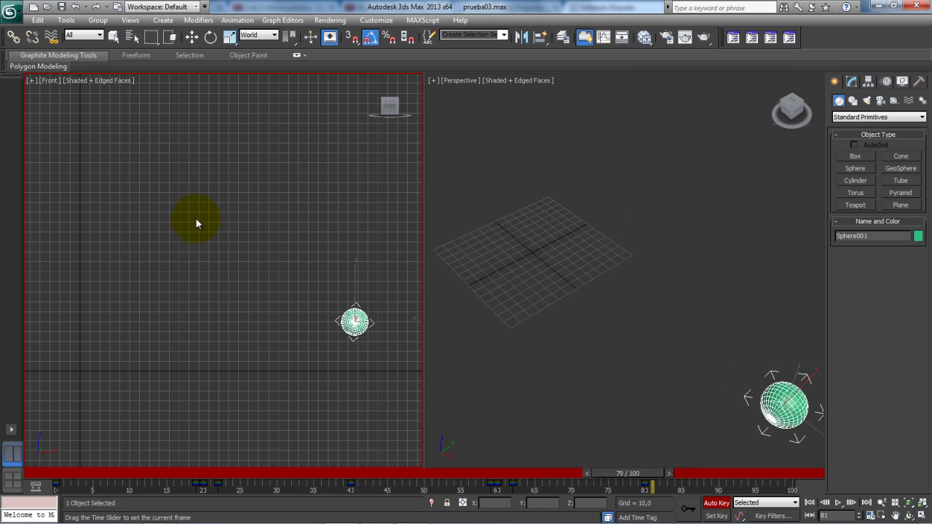
Review the first bounce from frame 0, ending on the rise at frame 33
key(Home)
key(period)
key(period)
key(period)
key(period)
key(period)
key(period)
key(period)
key(period)
key(period)
key(period)
key(period)
key(period)
key(period)
key(period)
key(period)
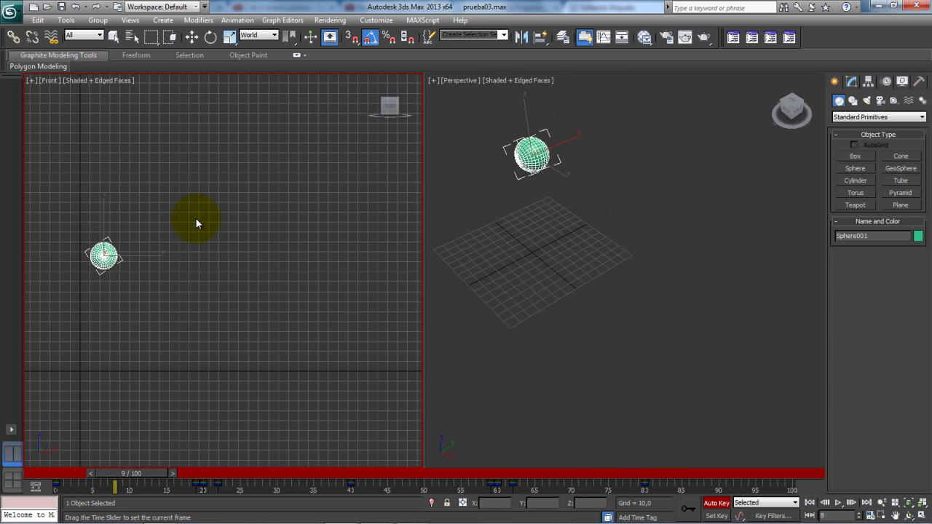
key(period)
key(period)
key(period)
key(period)
key(period)
key(period)
key(period)
key(period)
key(period)
key(period)
key(period)
key(period)
key(period)
key(period)
key(period)
key(period)
key(period)
key(period)
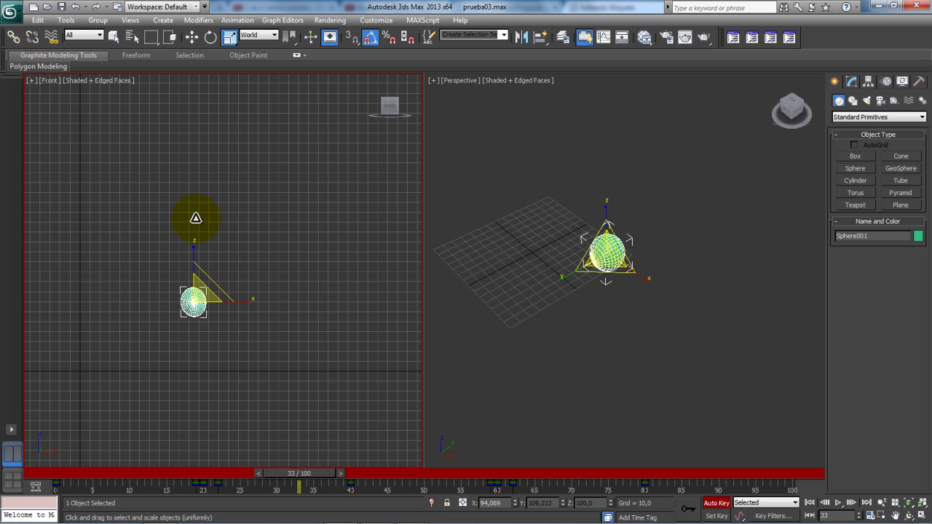
Nudge the sphere left and slightly upward with the Move tool at frame 33 to key its position on the rise
key(w)
key(Left)
key(Left)
key(Left)
key(Left)
key(Left)
key(Left)
key(Left)
key(Left)
key(Left)
key(Up)
key(Up)
key(Up)
Check the adjusted arc backward through the first bounce and forward again, ending at frame 46
key(comma)
key(comma)
key(comma)
key(comma)
key(comma)
key(comma)
key(comma)
key(comma)
key(comma)
key(comma)
key(comma)
key(comma)
key(comma)
key(comma)
key(comma)
key(comma)
key(comma)
key(comma)
key(comma)
key(period)
key(period)
key(period)
key(period)
key(period)
key(period)
key(period)
key(period)
key(period)
key(period)
key(period)
key(period)
key(period)
key(period)
key(period)
key(period)
key(period)
key(period)
key(period)
key(period)
key(period)
key(period)
key(period)
key(period)
key(period)
key(period)
key(period)
key(period)
key(period)
key(period)
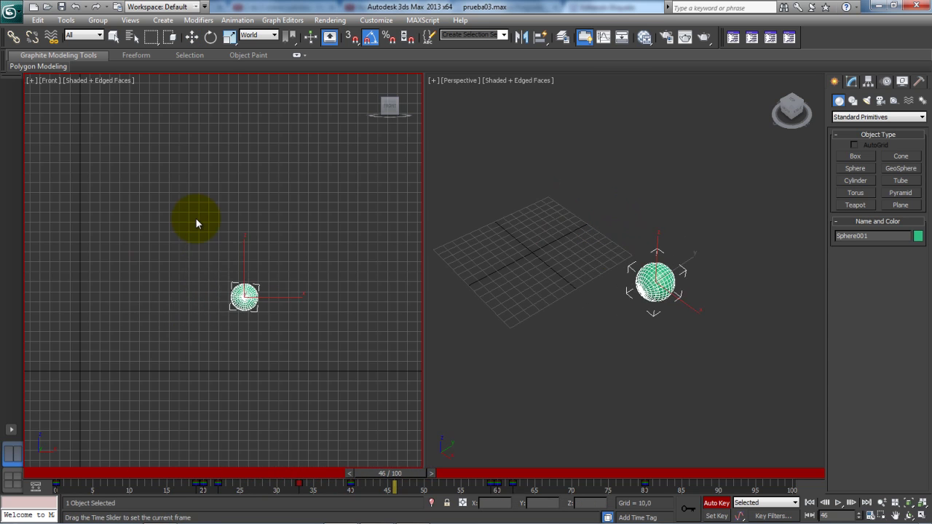
Nudge the sphere slightly right along X at frame 46 to adjust its path at the start of the descent
key(Right)
key(Right)
key(Right)
key(Right)
key(Right)
key(Right)
key(Right)
key(Right)
key(Right)
key(Right)
key(Right)
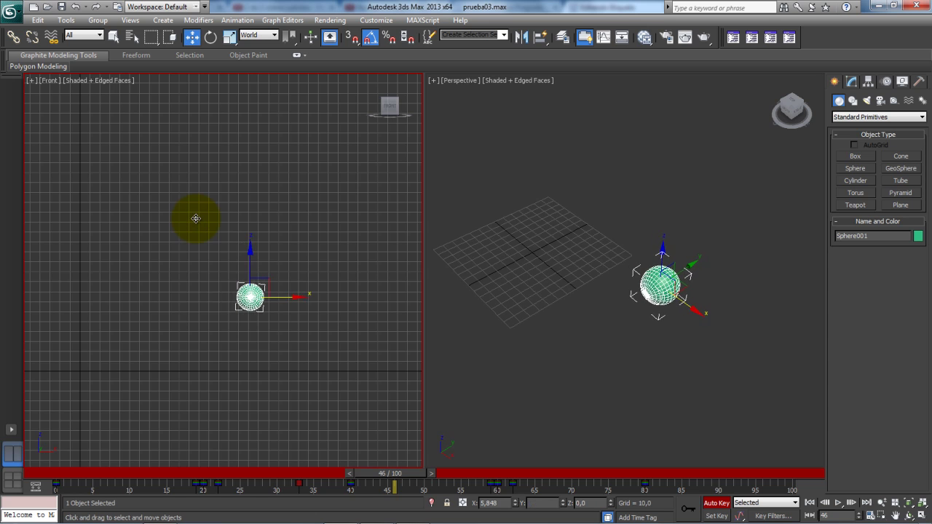
Check the sphere's arc backward from frame 46 to frame 26 on the rise and forward again to frame 47
key(comma)
key(comma)
key(comma)
key(comma)
key(comma)
key(comma)
key(comma)
key(comma)
key(comma)
key(comma)
key(comma)
key(comma)
key(comma)
key(comma)
key(comma)
key(comma)
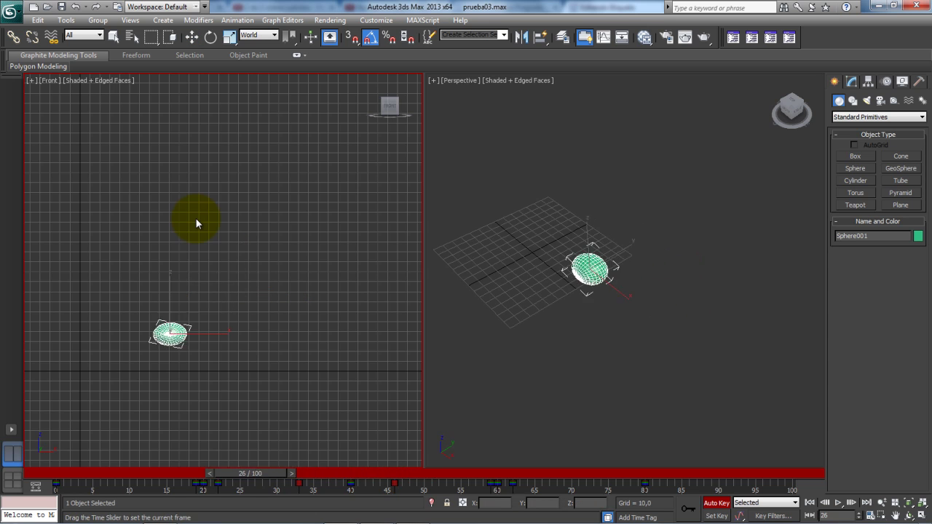
key(period)
key(period)
key(period)
key(period)
key(period)
key(period)
key(period)
key(period)
key(period)
key(period)
key(period)
key(period)
key(period)
key(period)
key(period)
key(period)
key(period)
key(period)
key(period)
key(period)
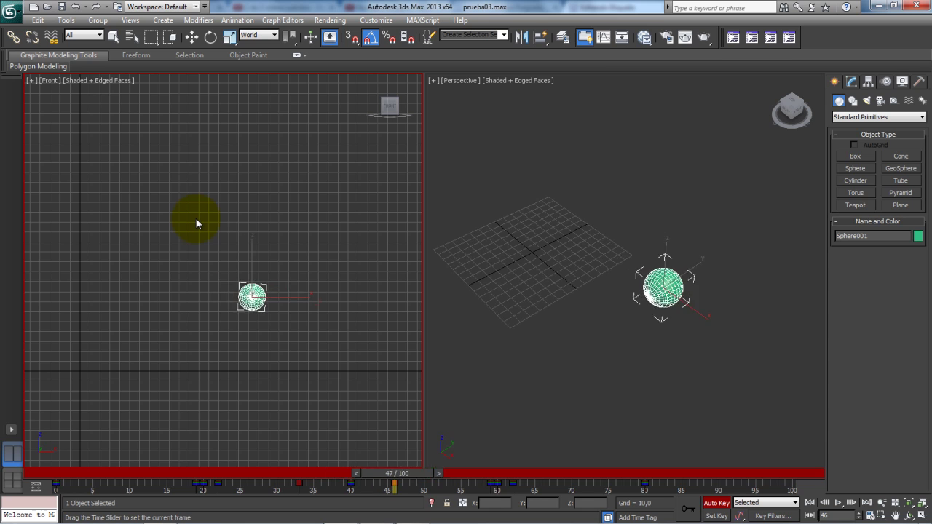
Nudge the sphere slightly left with the Move tool at frame 73 to key its position on the second rise
key(period)
key(period)
key(period)
key(period)
key(period)
key(period)
key(period)
key(period)
key(period)
key(period)
key(period)
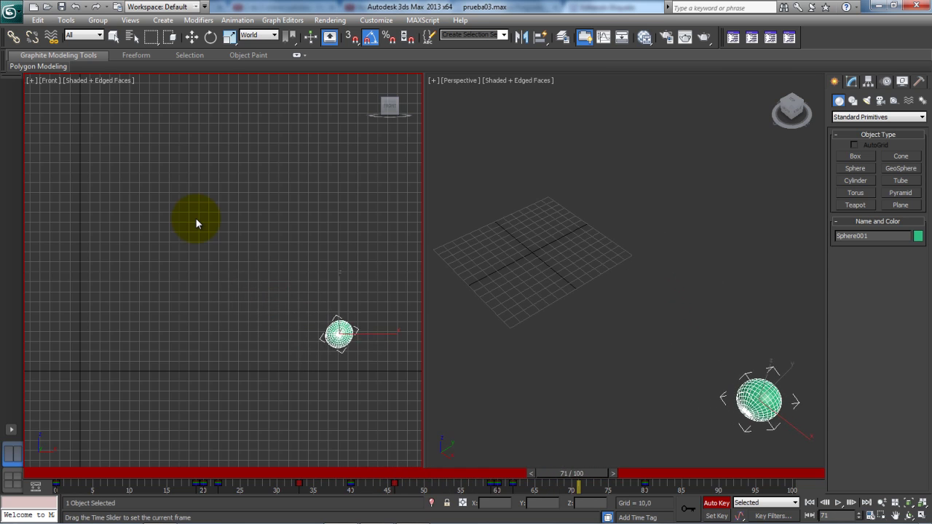
key(w)
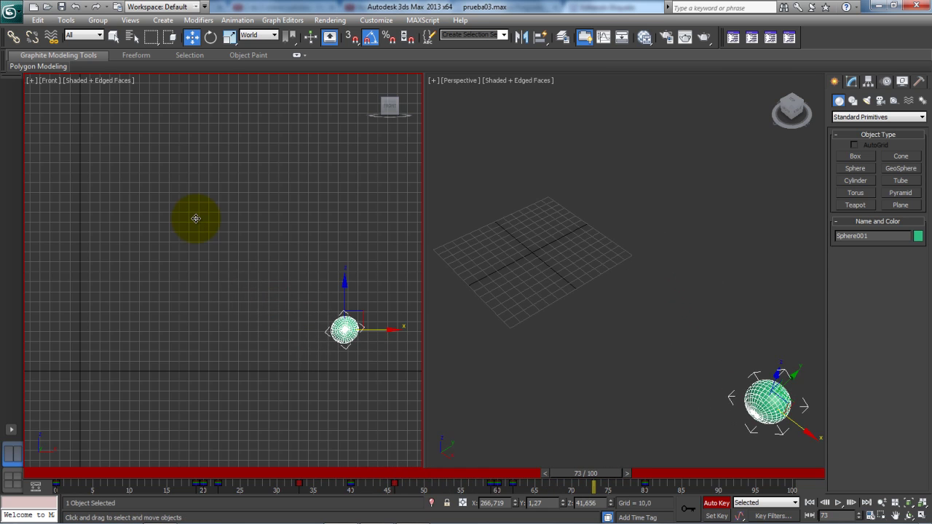
Review the motion backward to frame 0, and play the animation to check the whole bouncing path
key(comma)
key(comma)
key(comma)
key(comma)
key(comma)
key(comma)
key(comma)
key(comma)
key(comma)
key(comma)
key(comma)
key(comma)
key(comma)
key(comma)
key(comma)
key(comma)
key(comma)
key(comma)
key(comma)
key(comma)
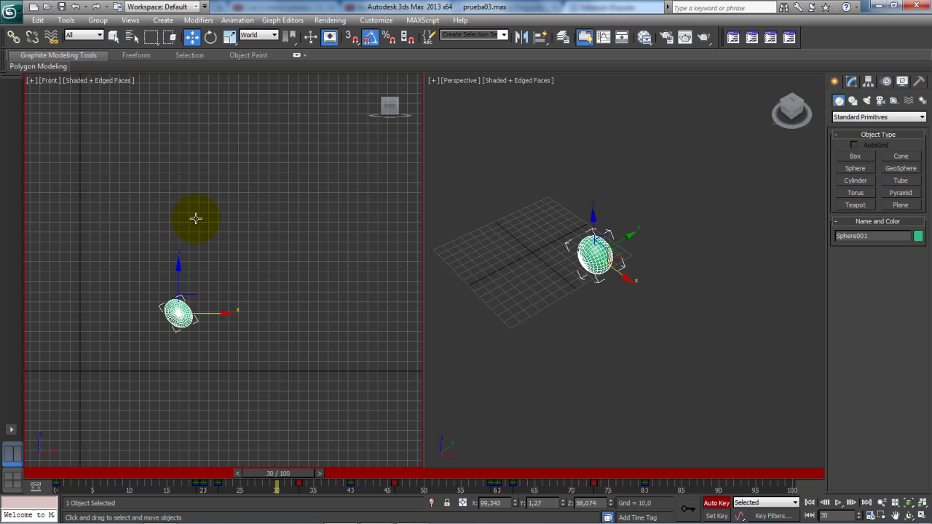
key(comma)
key(comma)
key(comma)
key(comma)
key(comma)
key(comma)
key(comma)
key(comma)
key(comma)
key(comma)
key(comma)
key(comma)
key(comma)
key(comma)
key(comma)
key(comma)
key(comma)
key(comma)
key(comma)
key(comma)
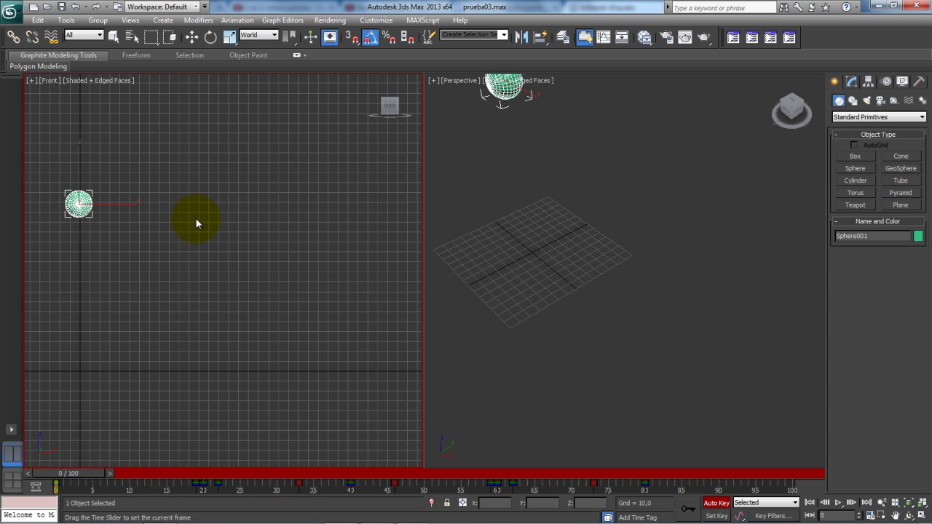
key(slash)
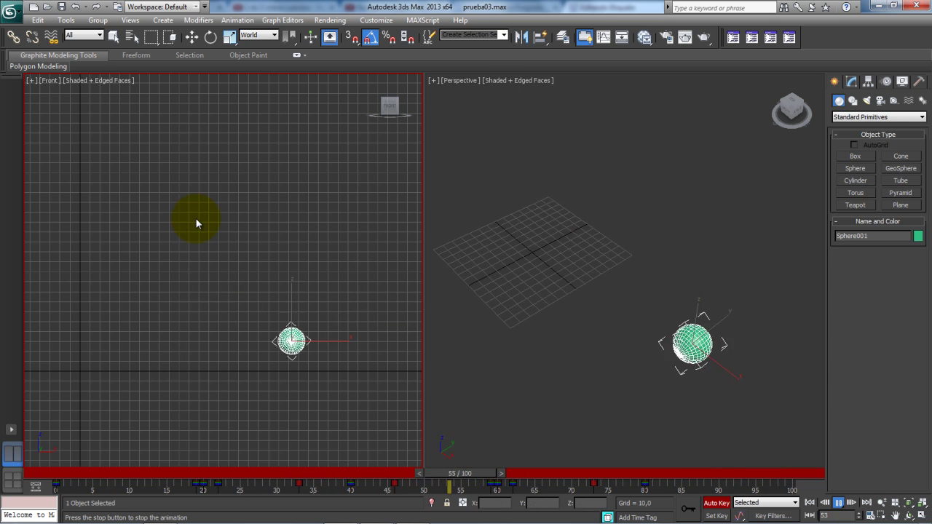
key(Escape)
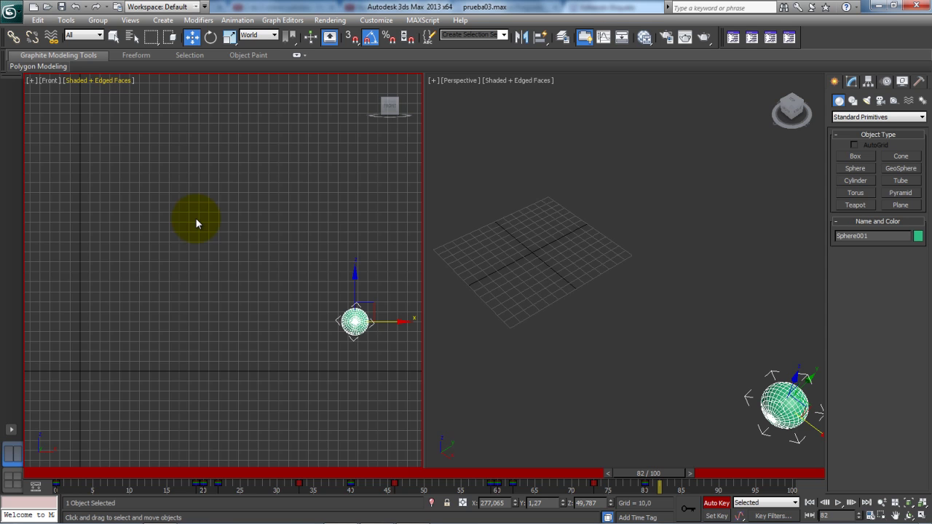
Save the scene under the new name prueba04 in the clase01 folder, using the 3ds Max (*.max) file type
key(alt+f)
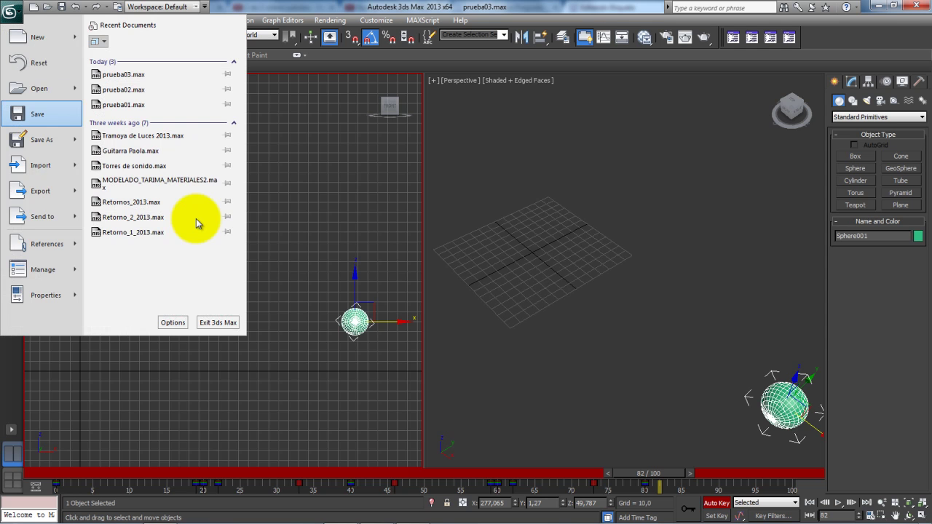
key(Escape)
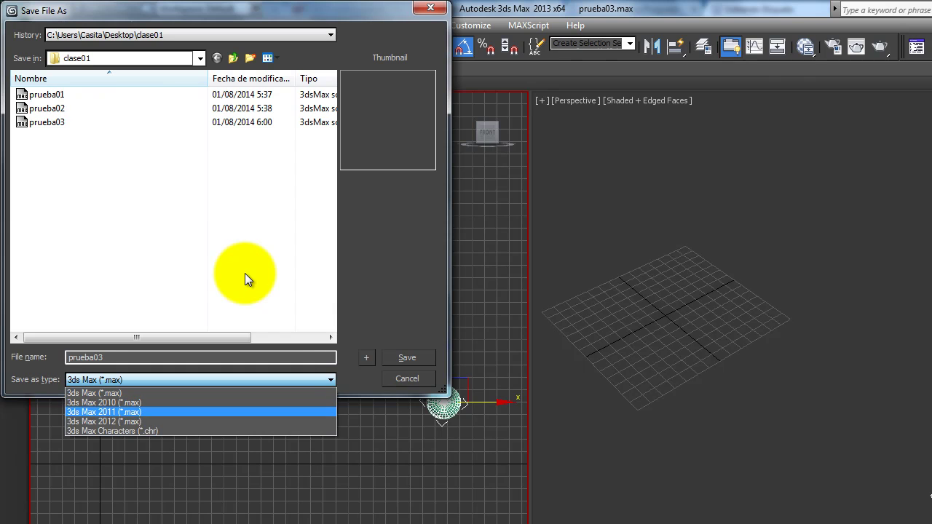
key(Down)
key(Up)
key(Up)
key(Return)
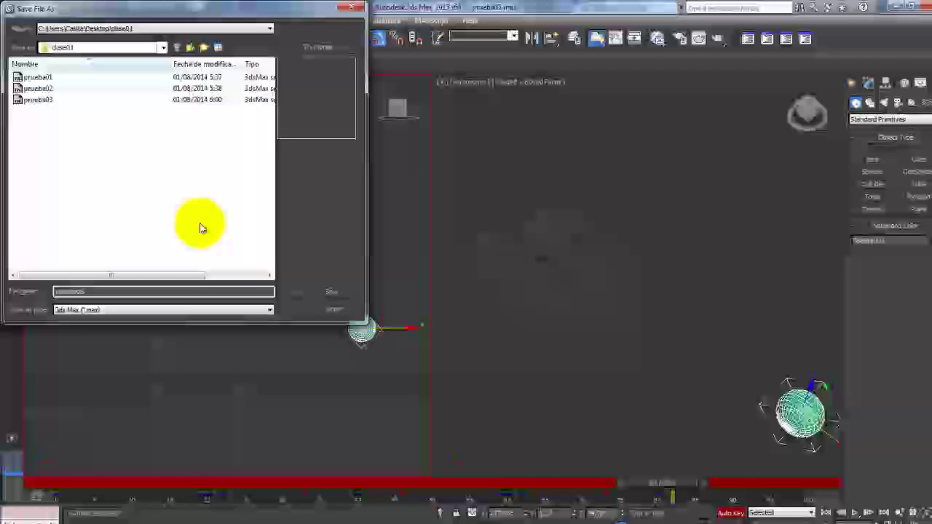
key(Escape)
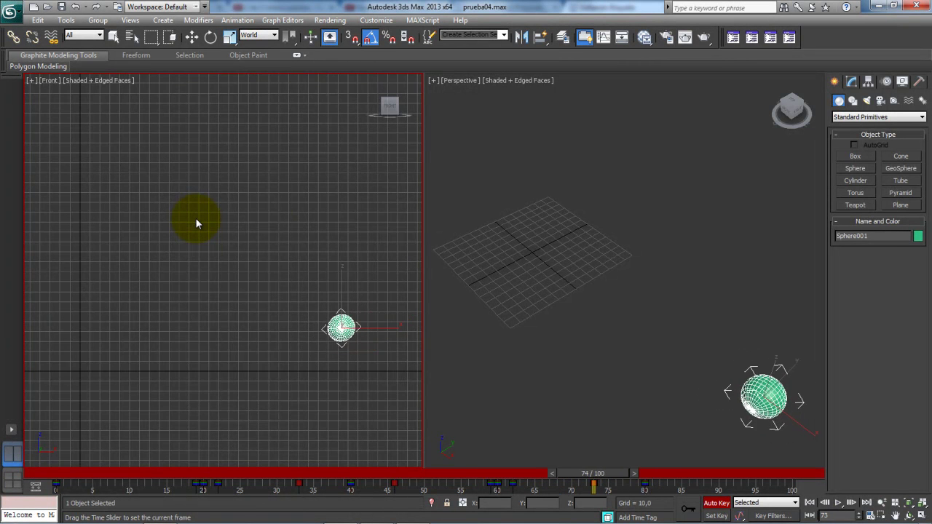
Delete the sphere's rotation key at frame 80
key(/)
key(w)
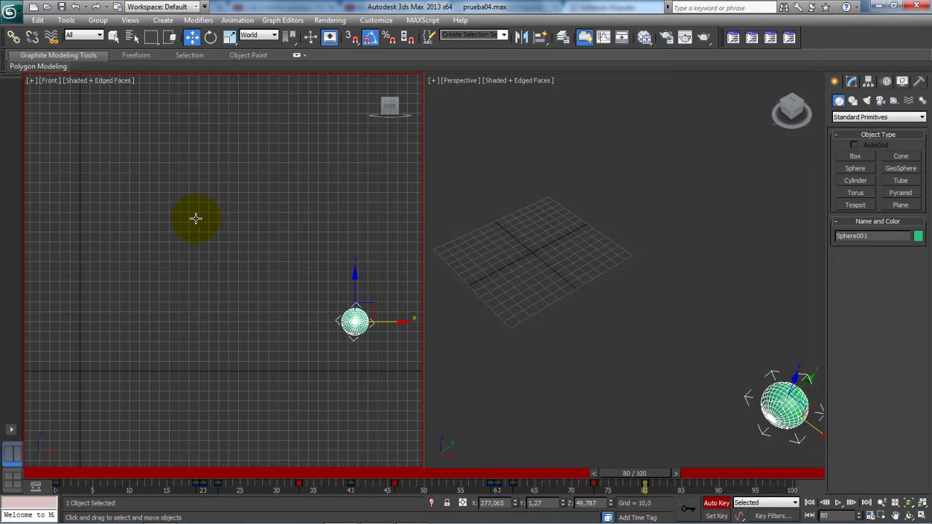
right_click(644, 483)
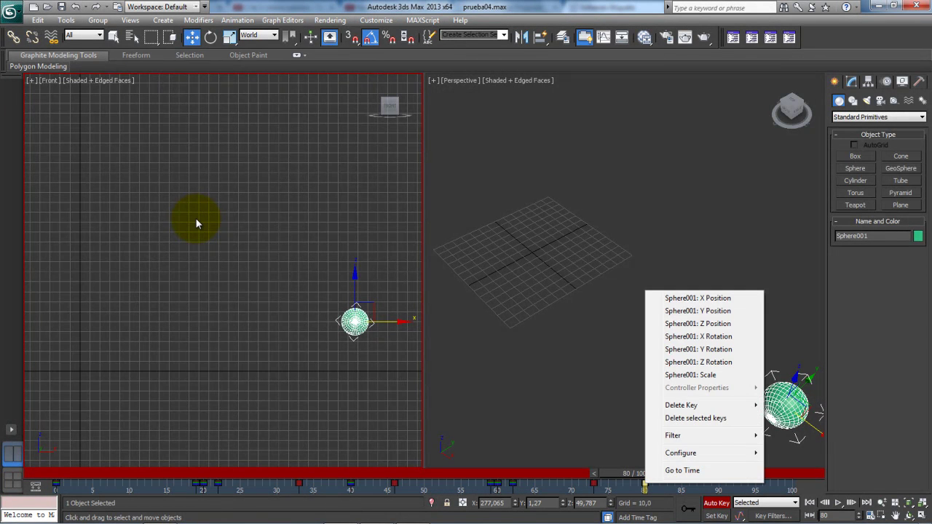
mouse_move(680, 405)
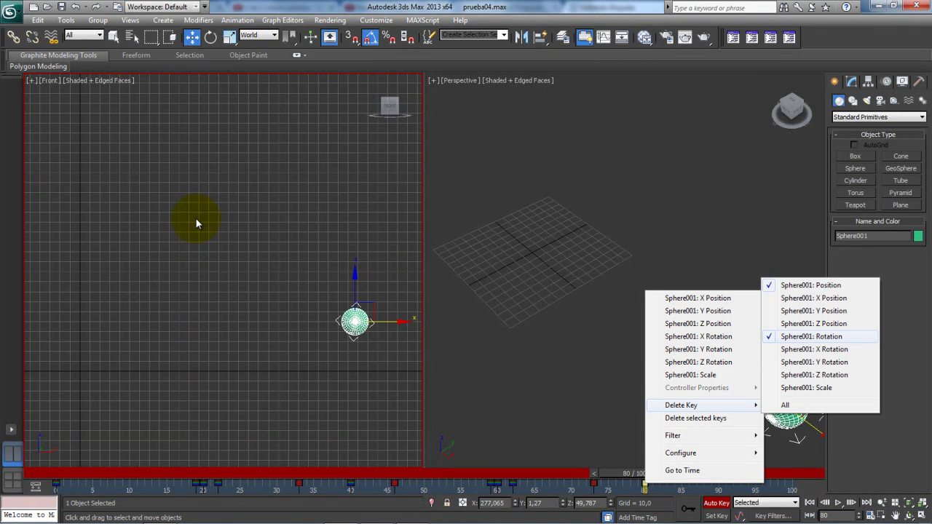
click(810, 336)
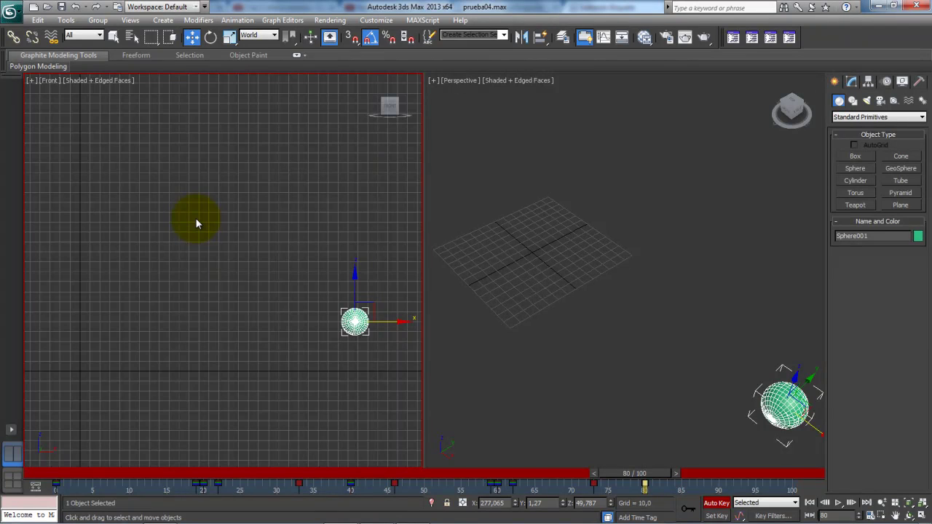
Go to frame 5 with the Rotate tool active on the sphere
key(e)
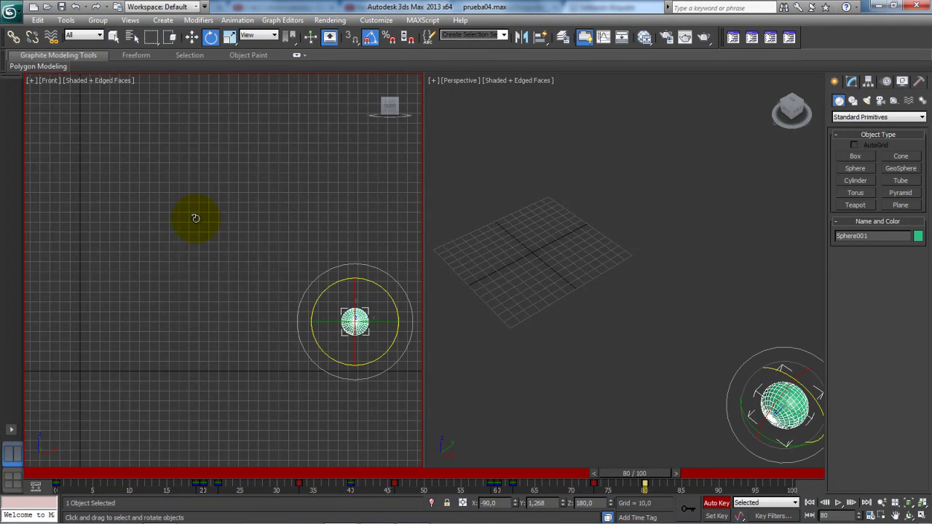
mouse_move(634, 474)
mouse_down()
mouse_move(536, 473)
mouse_move(646, 473)
mouse_move(69, 473)
mouse_move(661, 473)
mouse_move(103, 473)
mouse_up()
key(e)
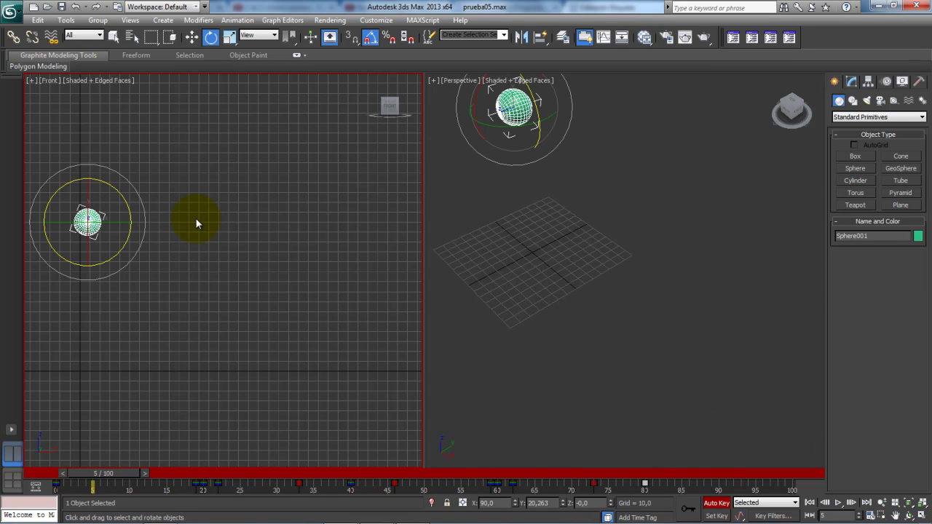